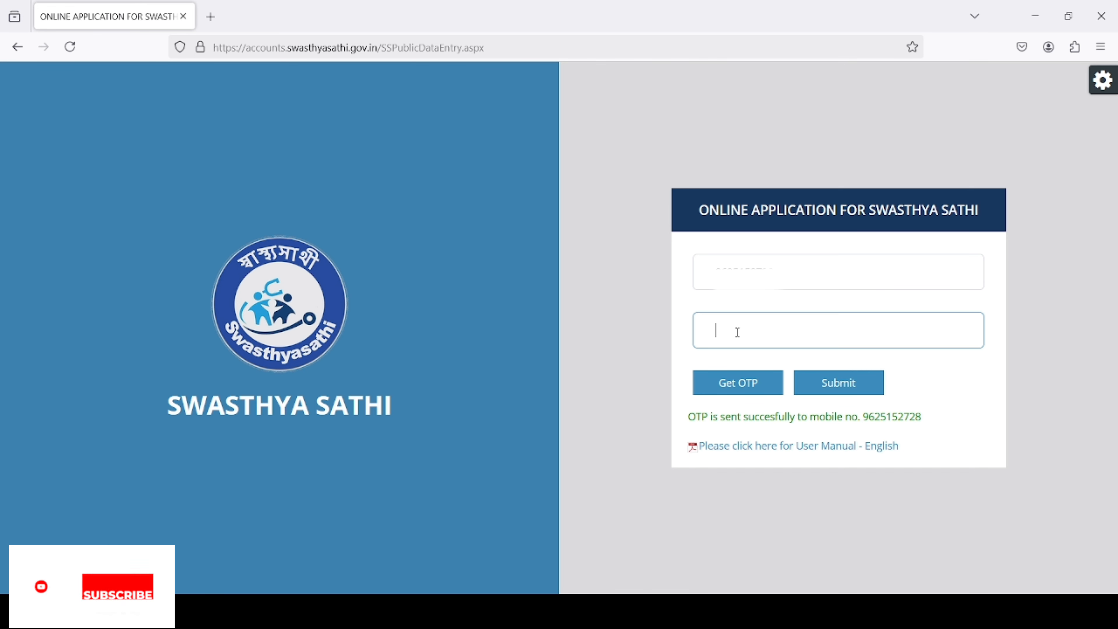
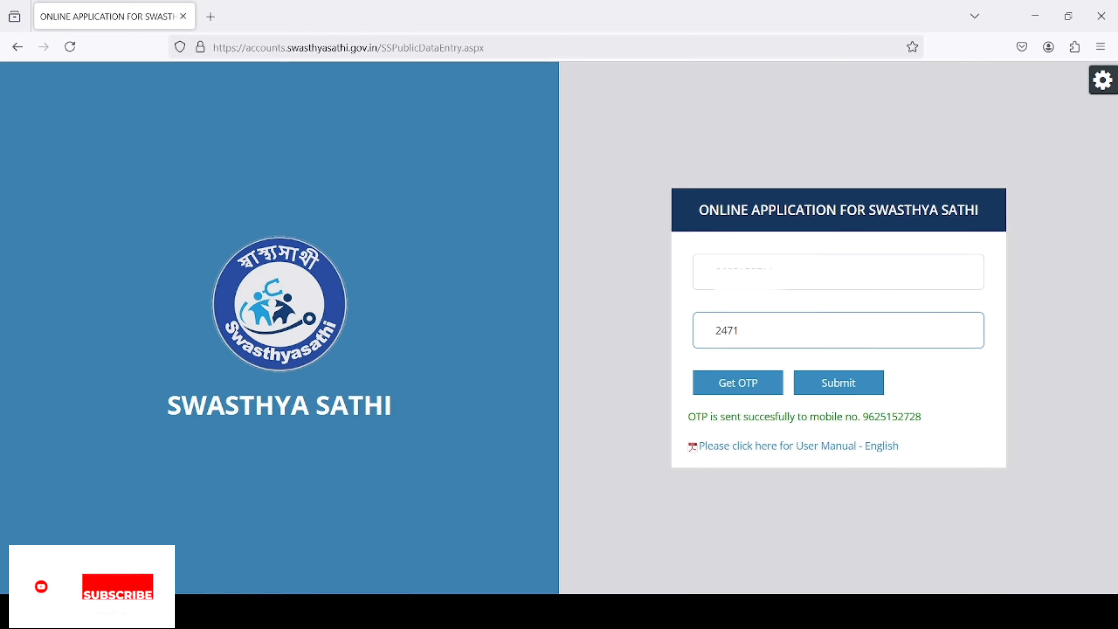
Submit the OTP to open the Form-B application page
click(862, 384)
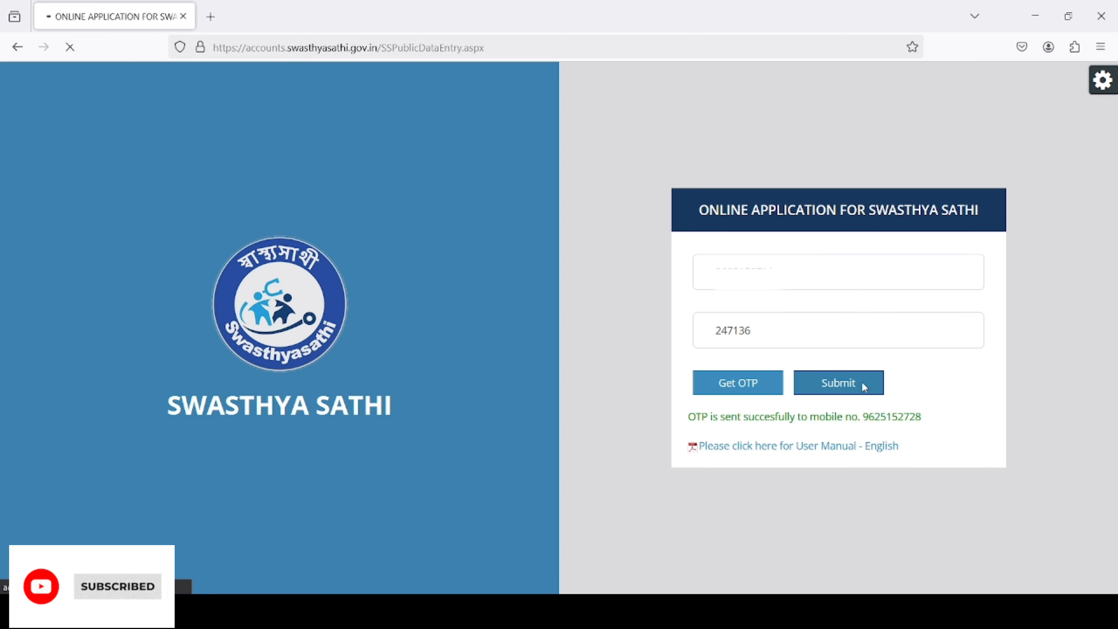
scroll(692, 333, down, 10)
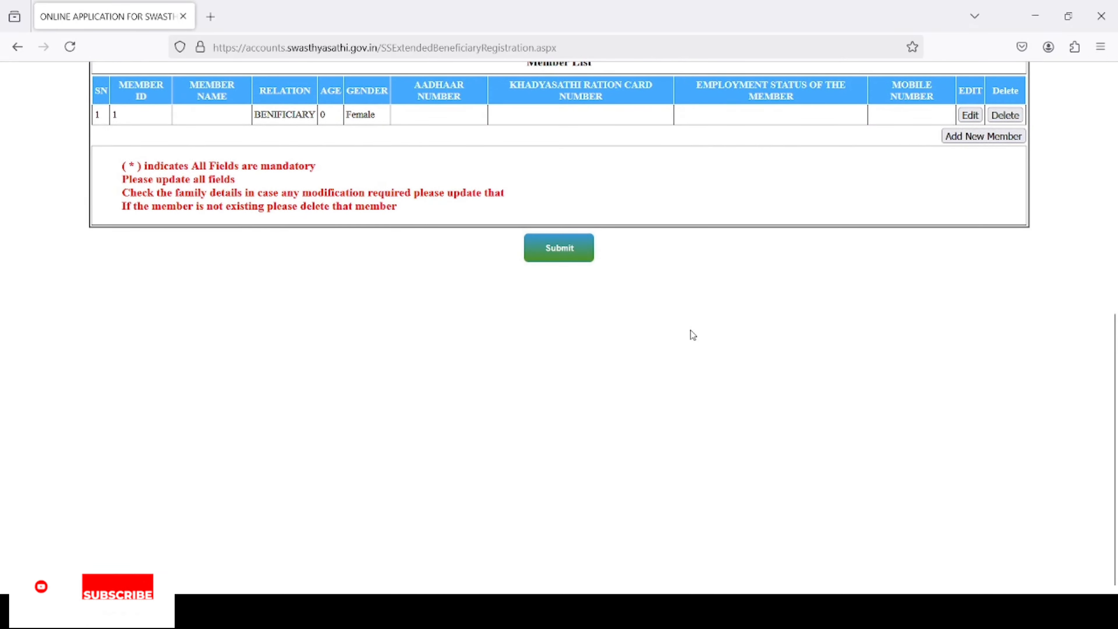
scroll(693, 336, up, 10)
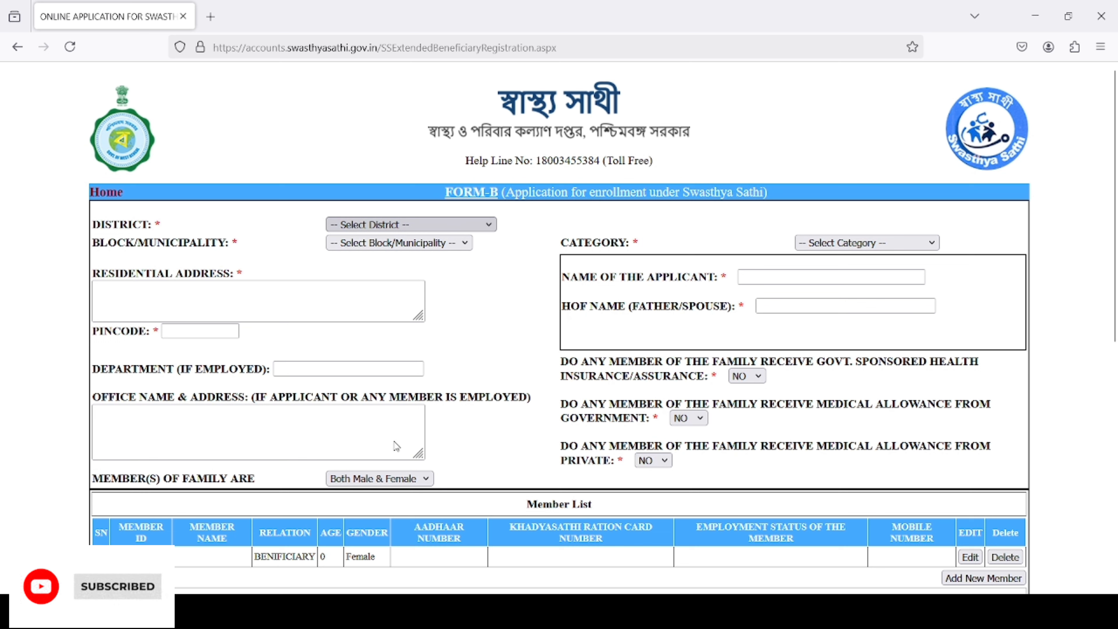
Set District NADIA, area type Block, block Nakashipara and village DHANANJOYPUR
click(390, 518)
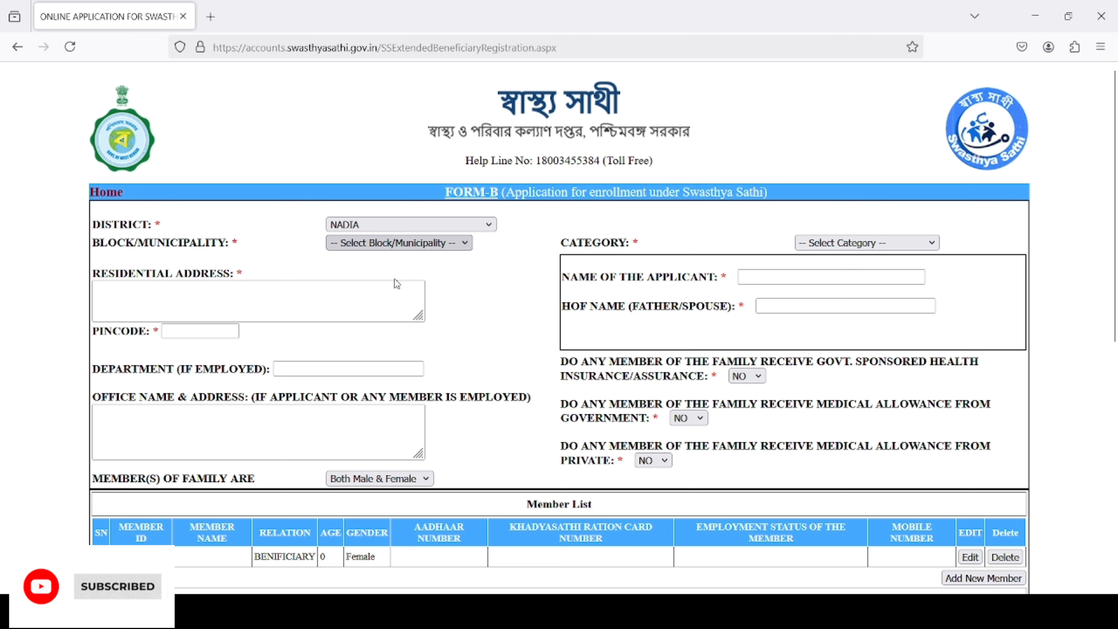
click(390, 286)
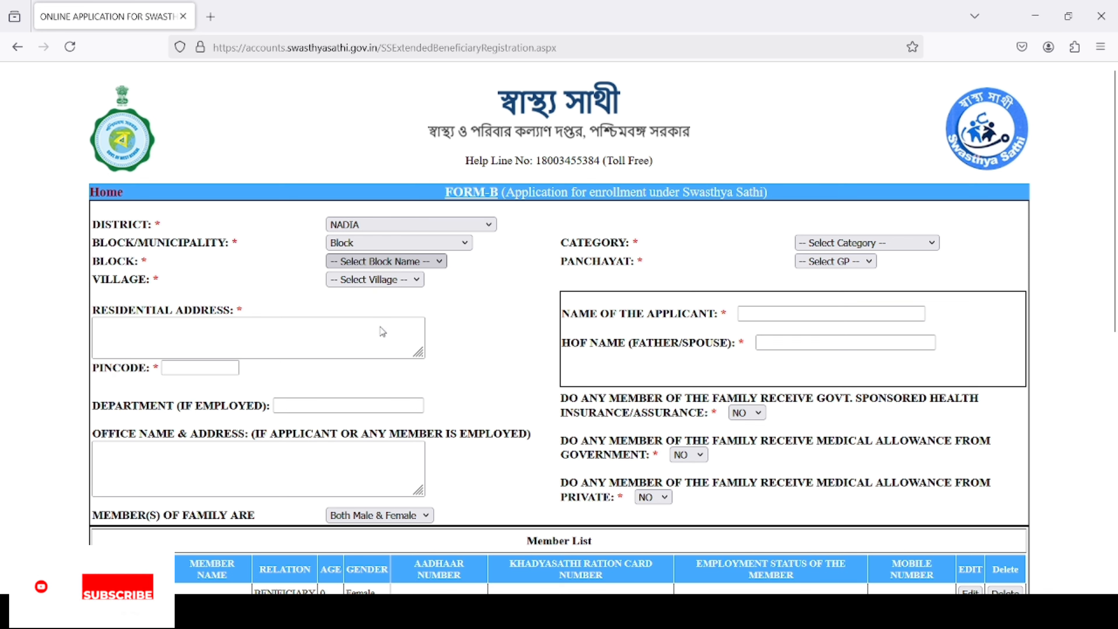
click(379, 500)
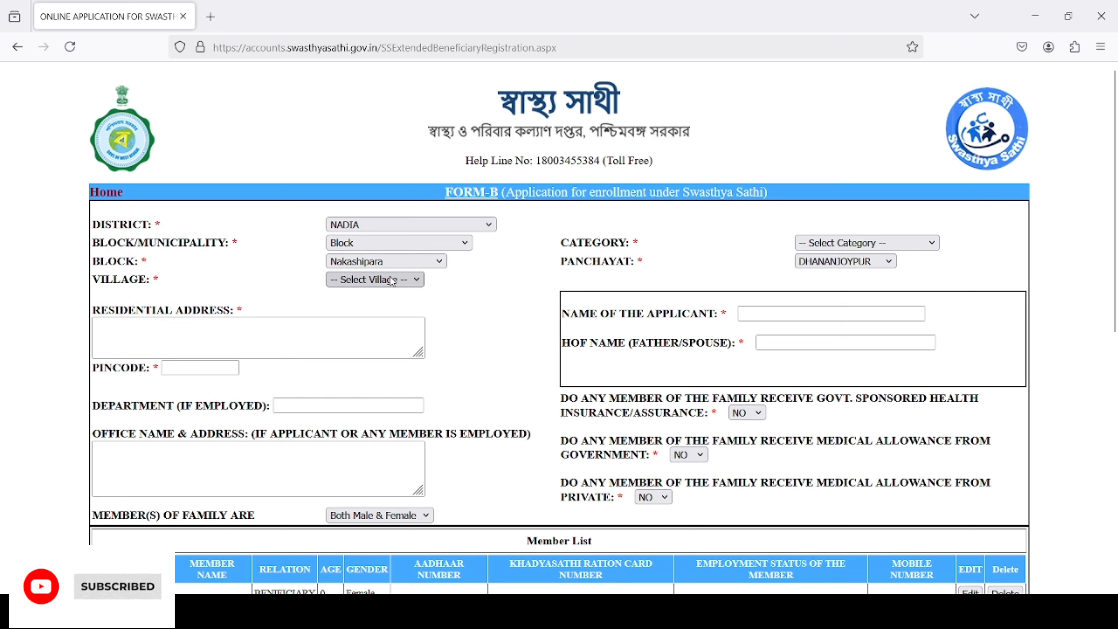
click(390, 319)
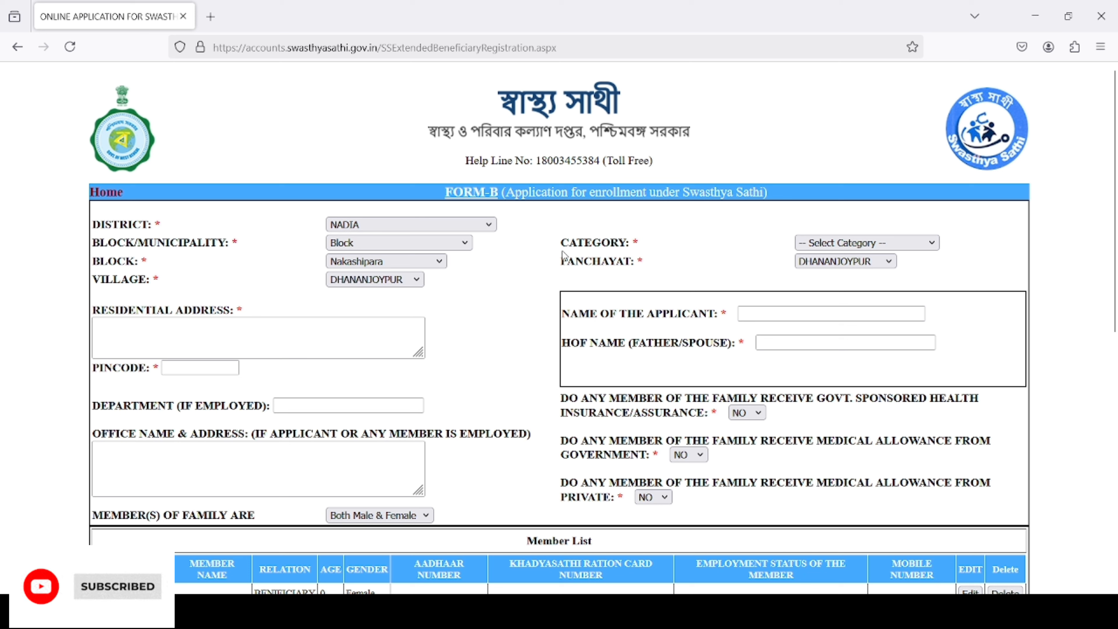
Choose category Others and fill in the residential address, applicant's name and head-of-family name
click(858, 303)
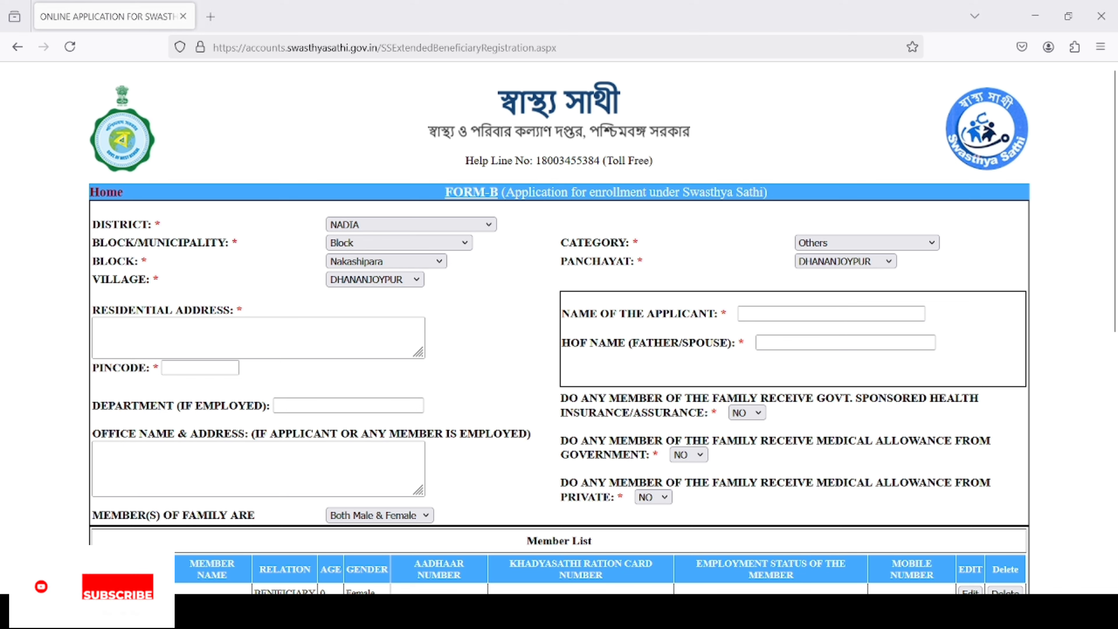
click(179, 330)
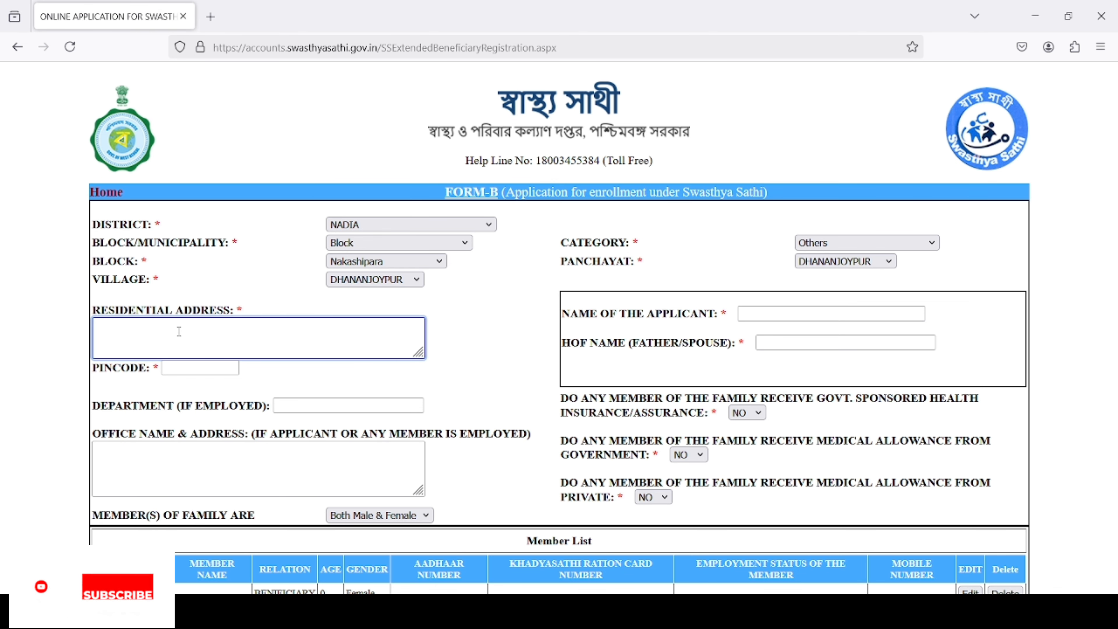
text(Dh)
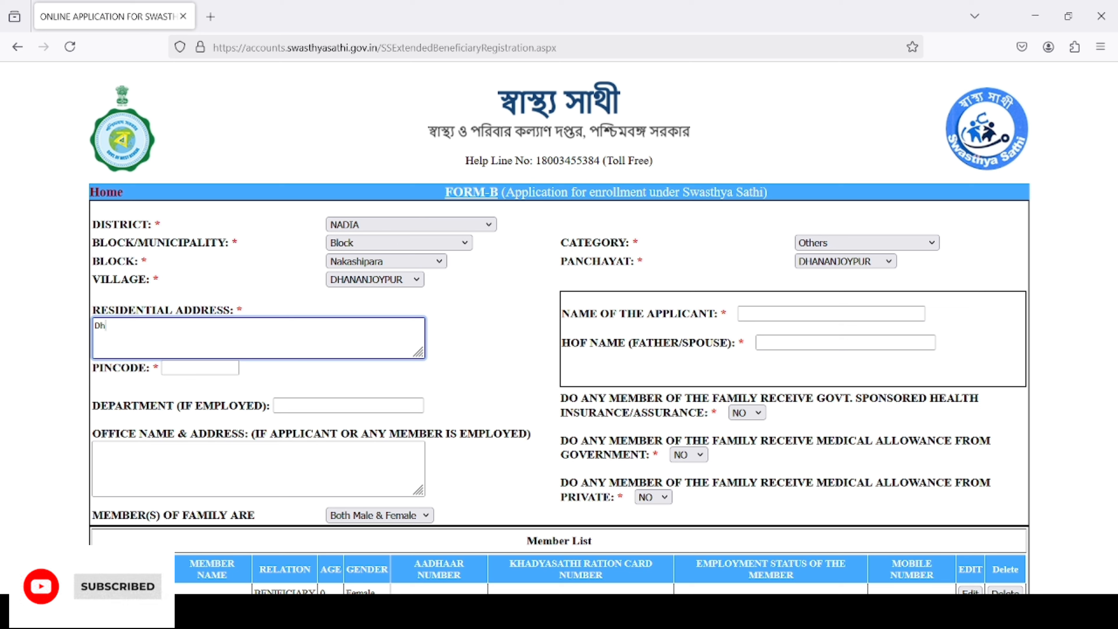
text(ananjoypur, Naka)
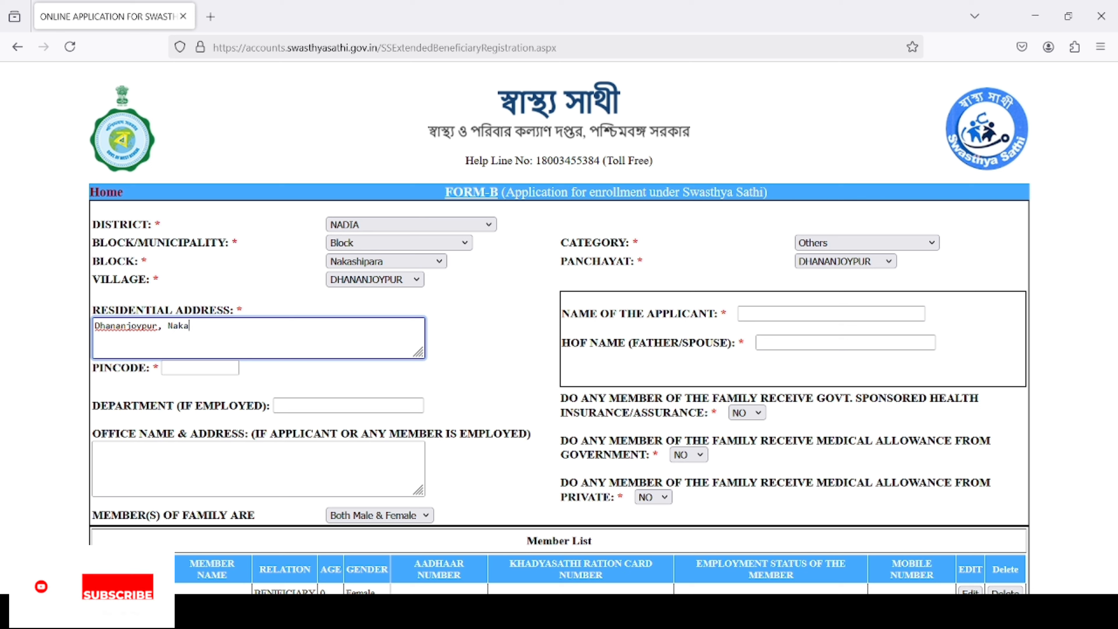
text(shipara)
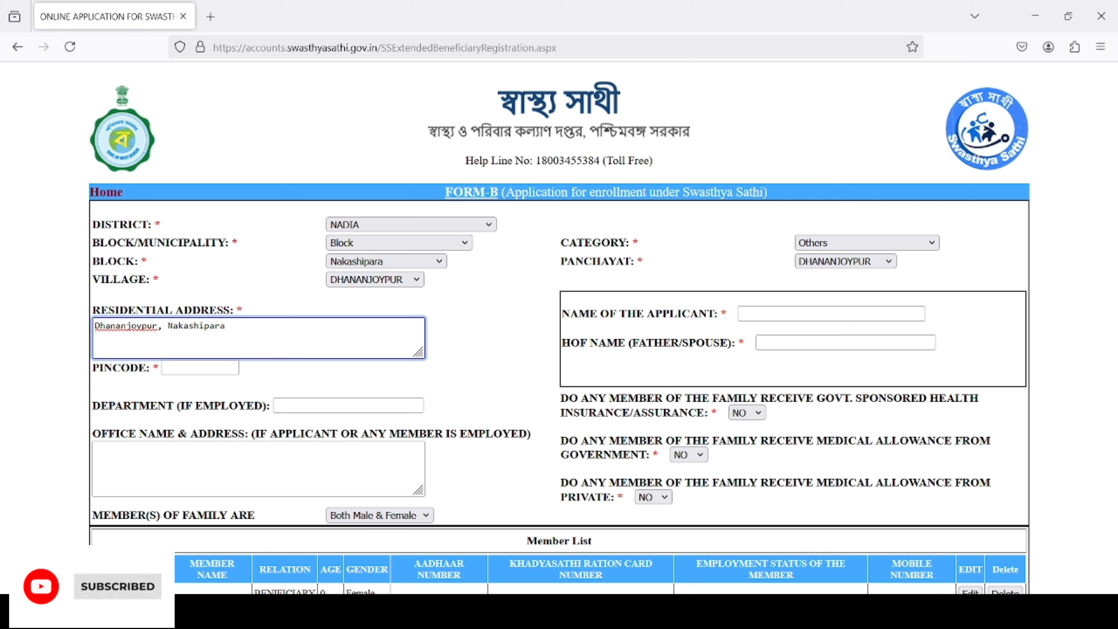
text(, Nad)
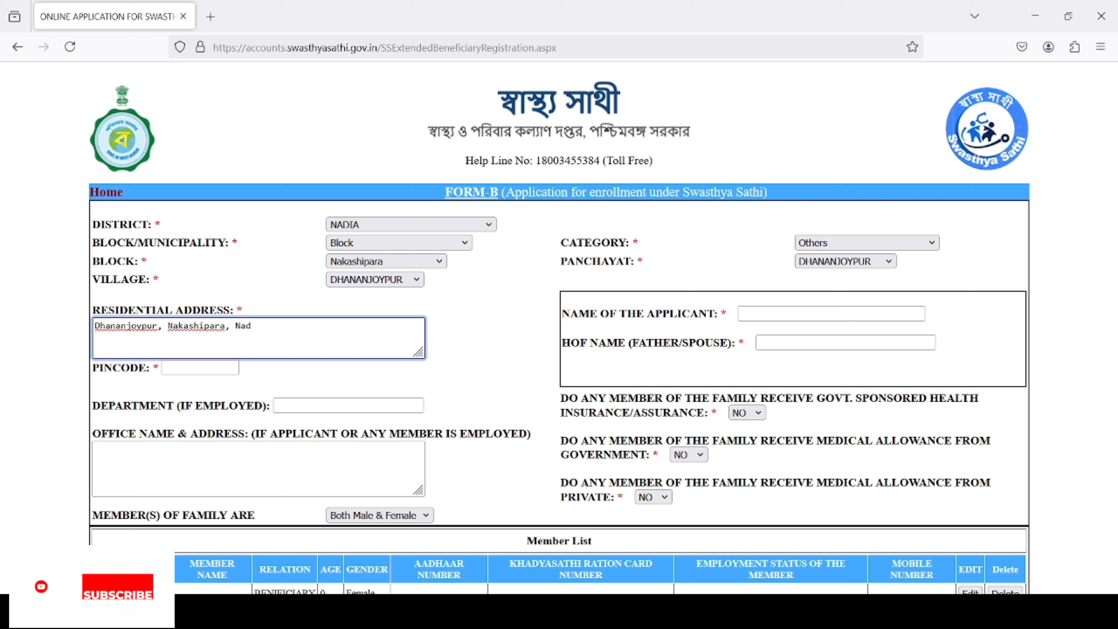
text(ia)
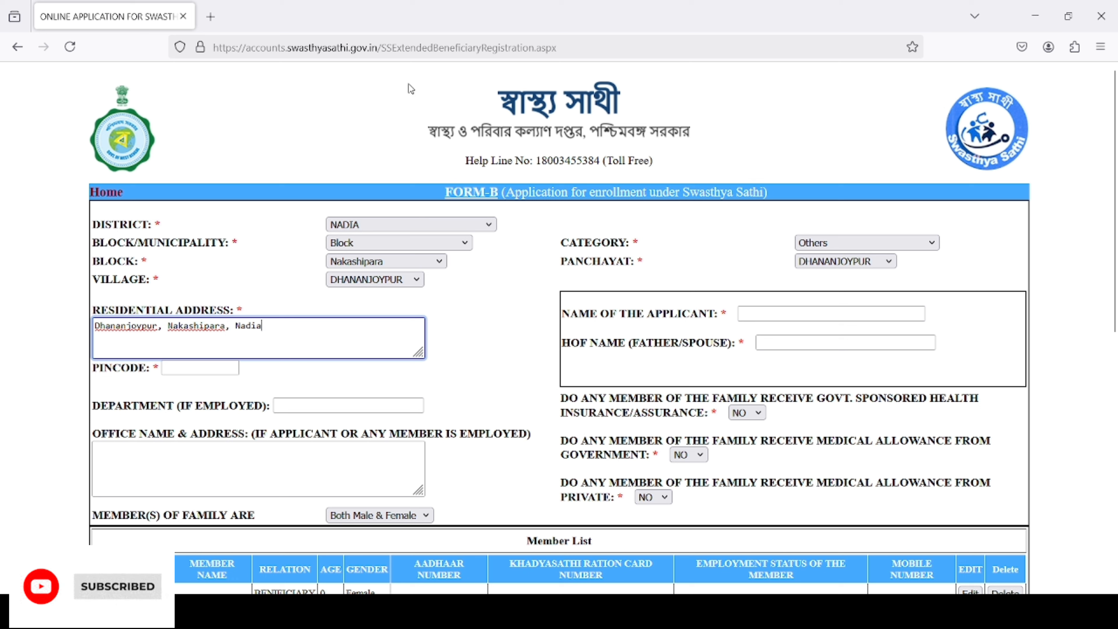
click(772, 310)
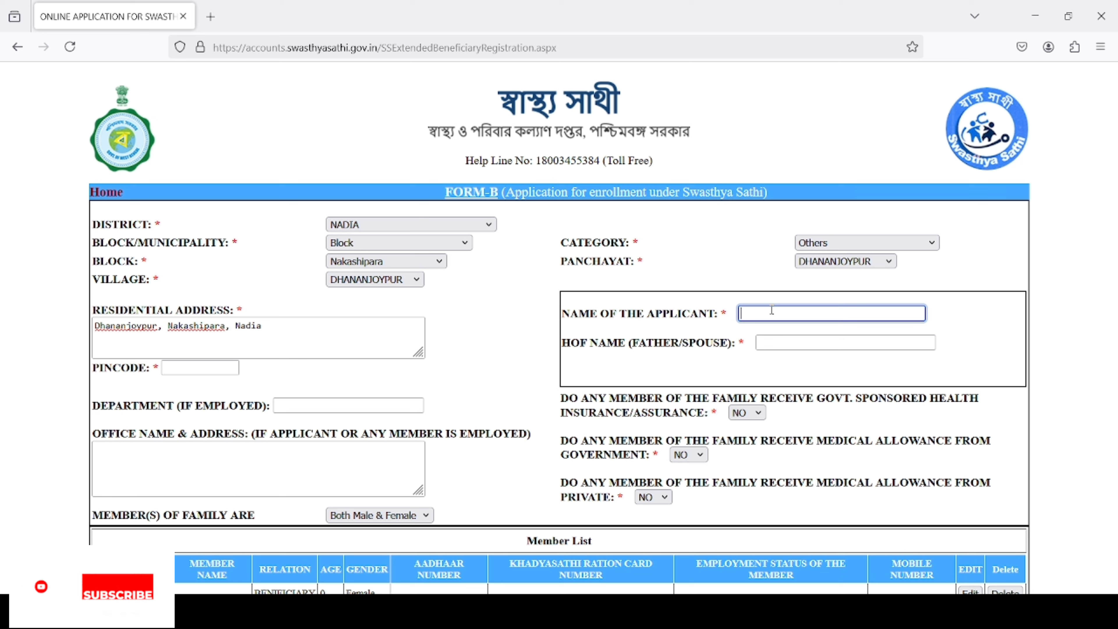
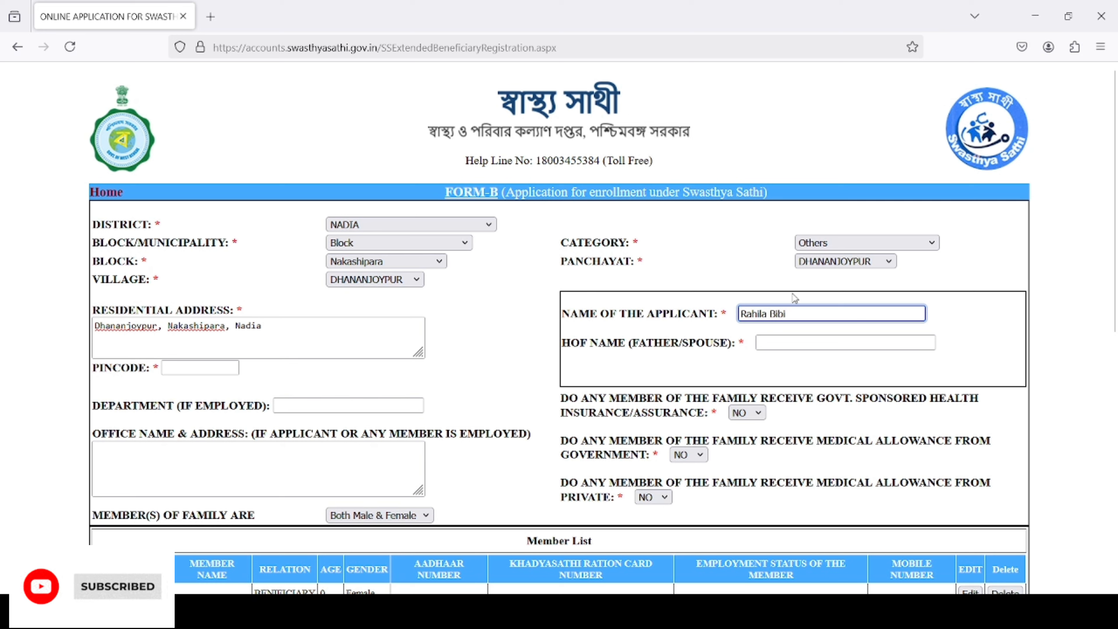
click(790, 345)
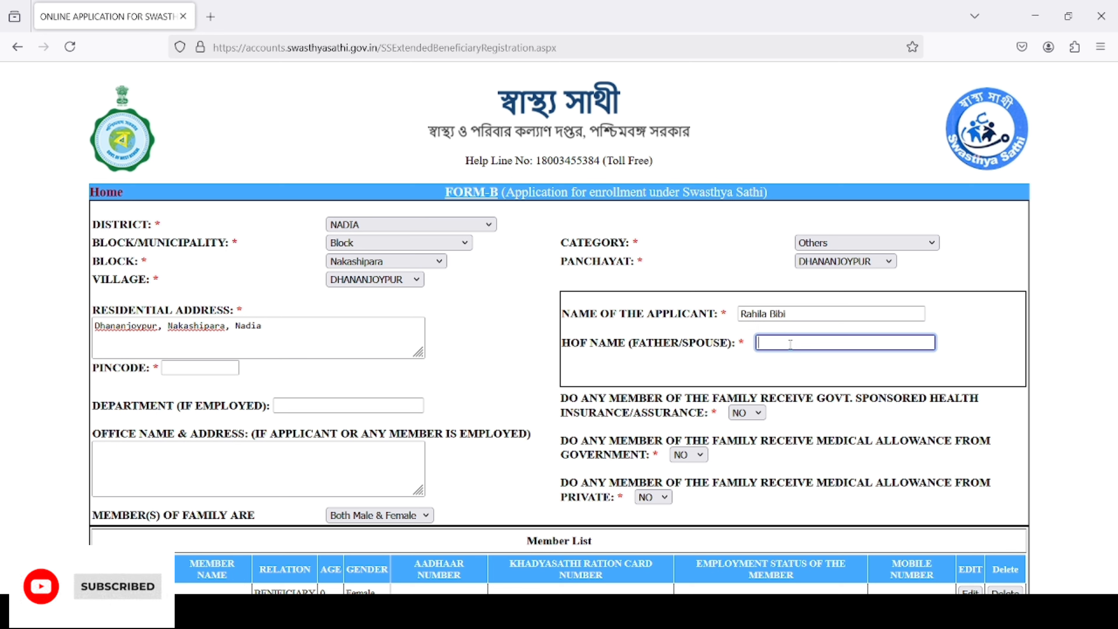
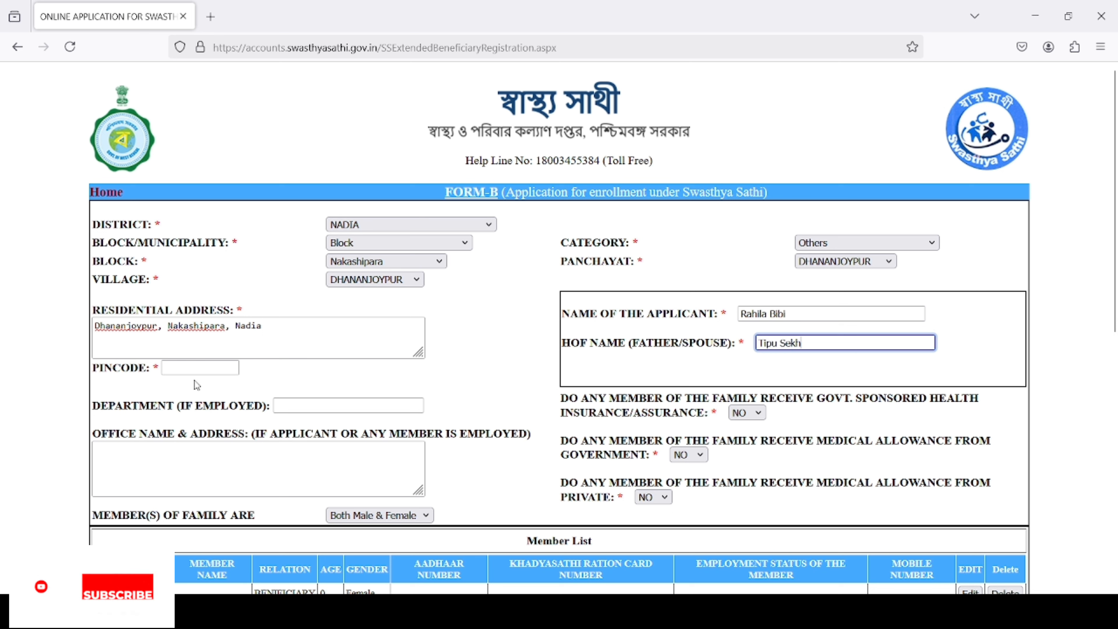
click(195, 368)
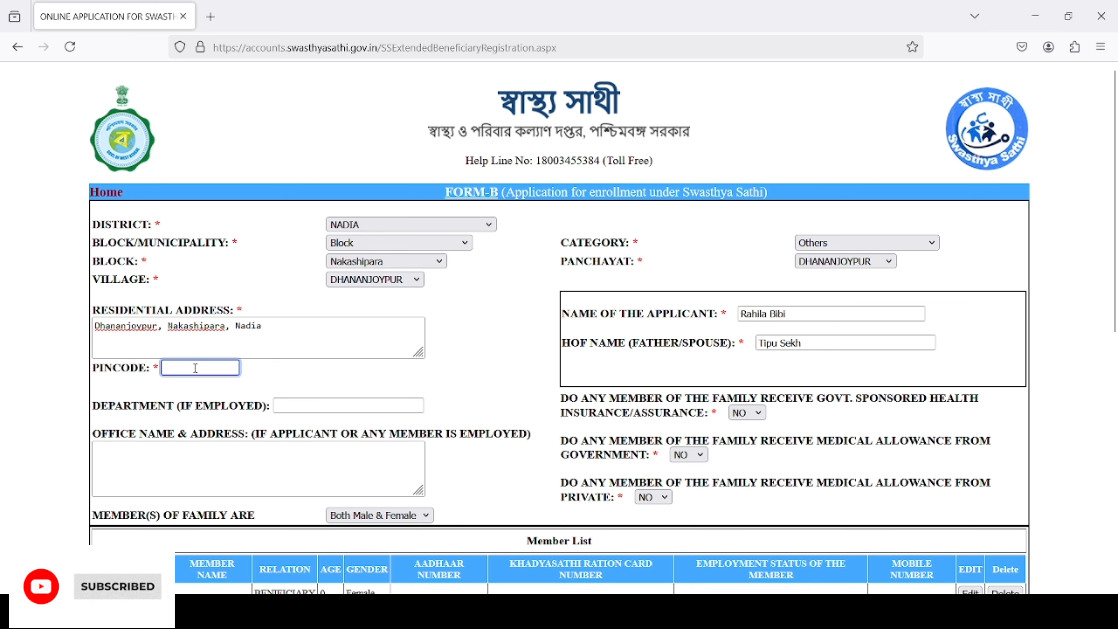
Enter the pincode, then open the first Member List row for editing
text(741126)
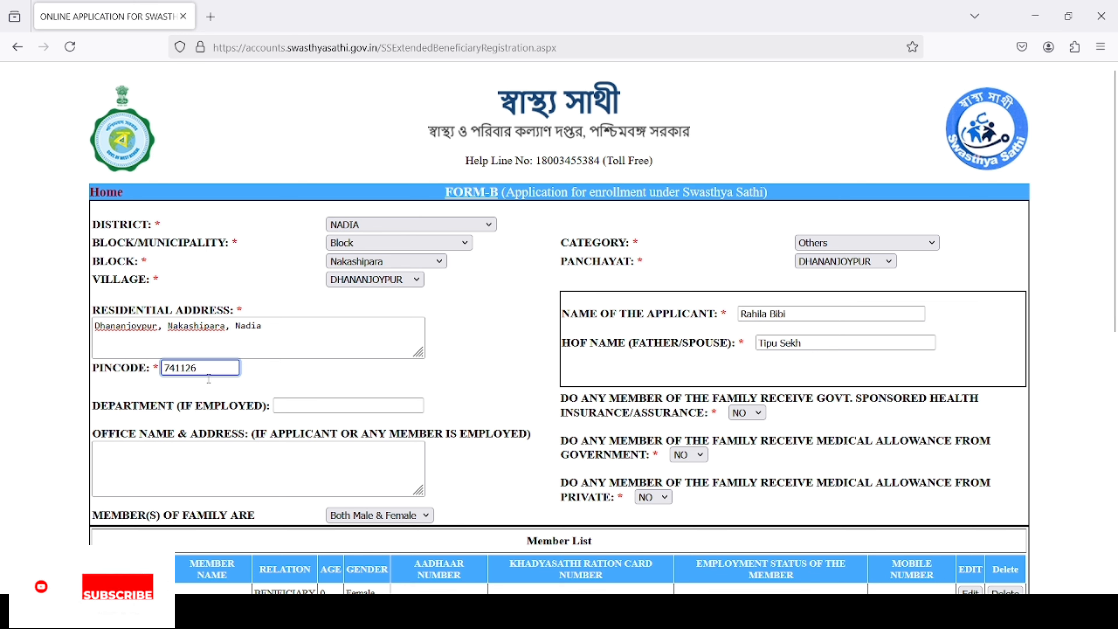
scroll(254, 419, down, 2)
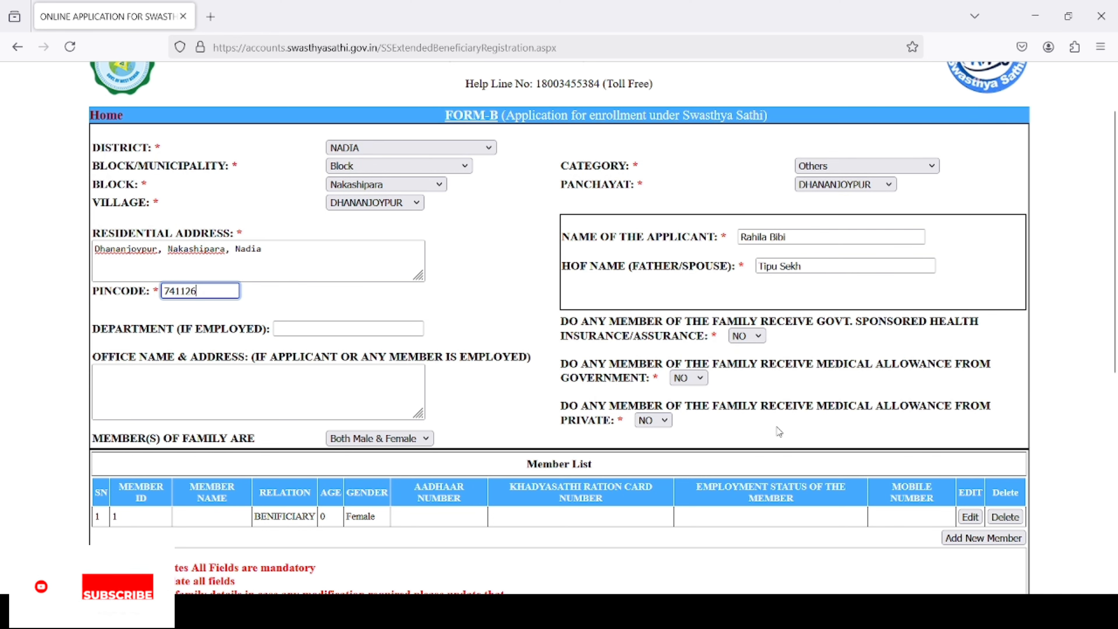
scroll(685, 437, down, 3)
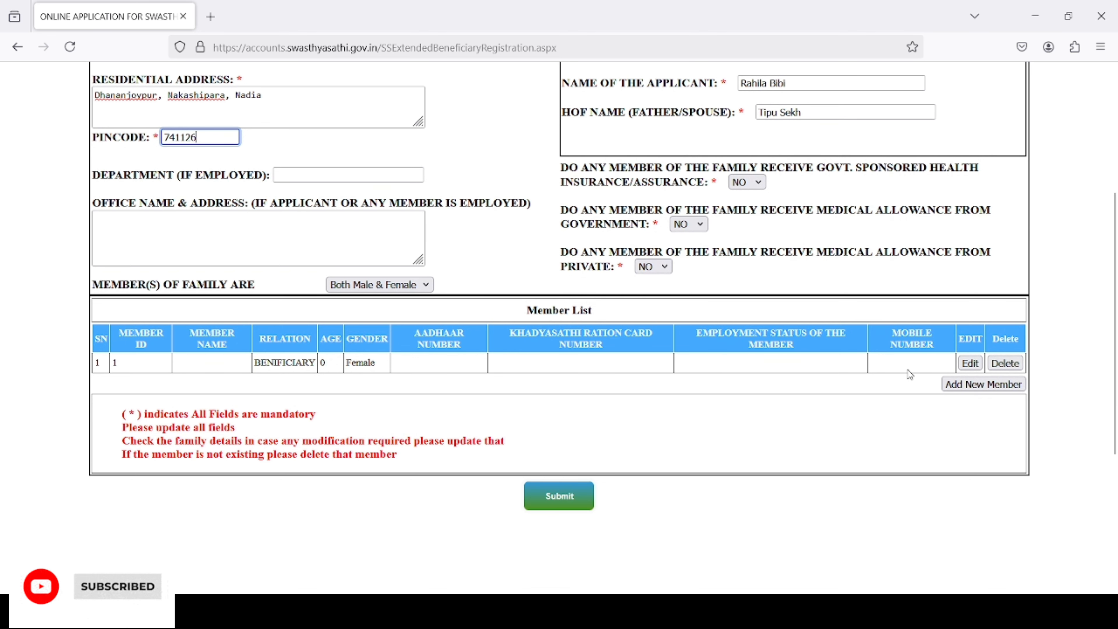
click(970, 364)
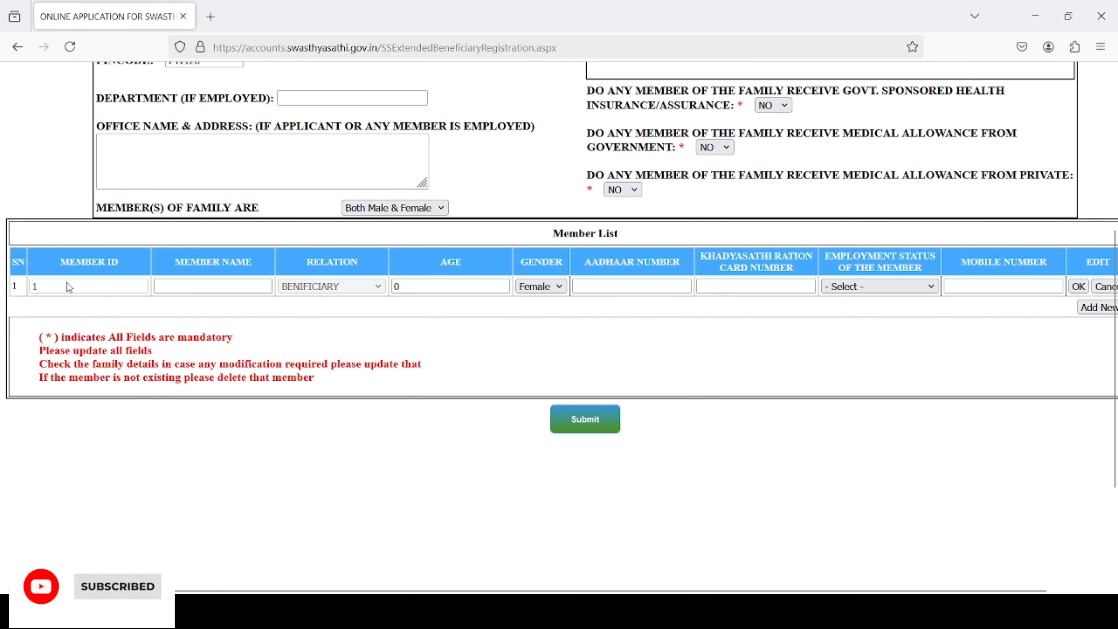
Enter the beneficiary's name in row 1 and change the age from 0 to 26
click(205, 284)
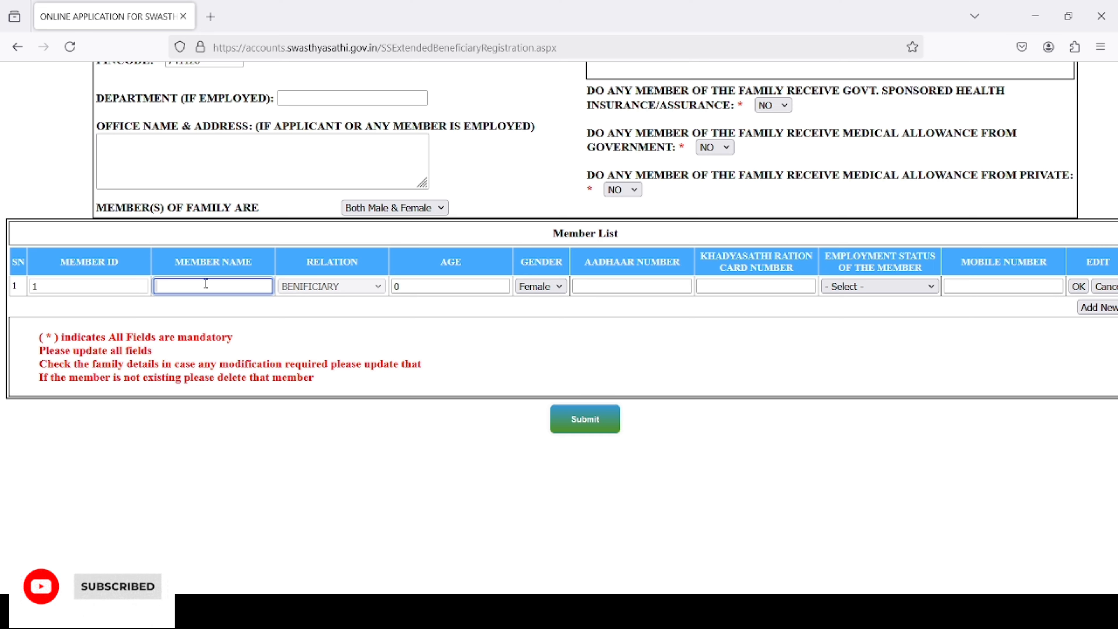
scroll(205, 283, up, 5)
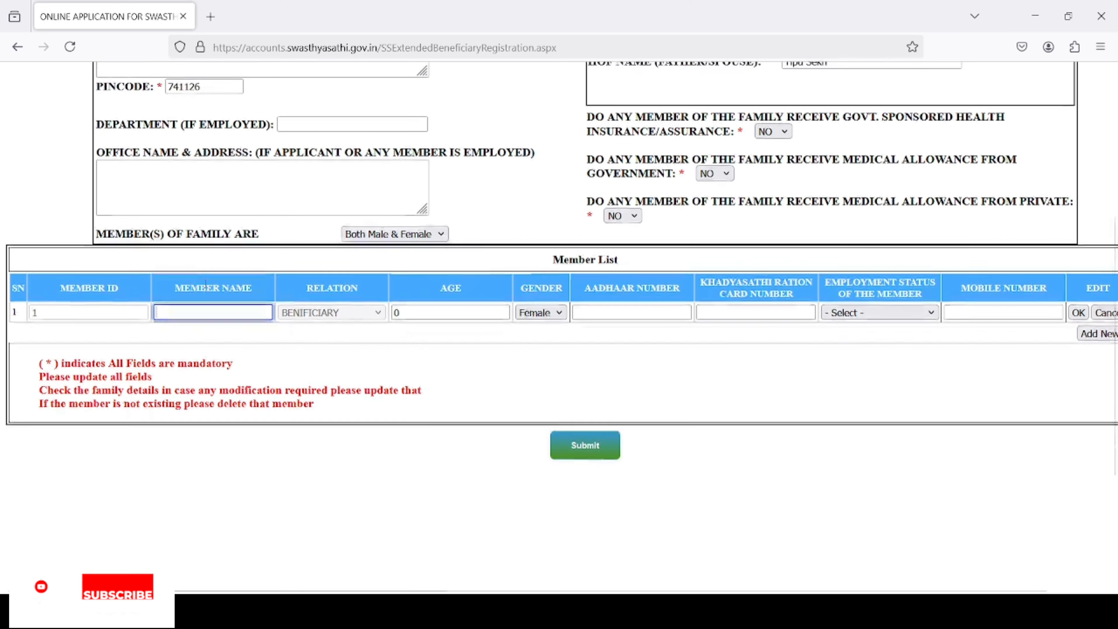
scroll(206, 283, down, 2)
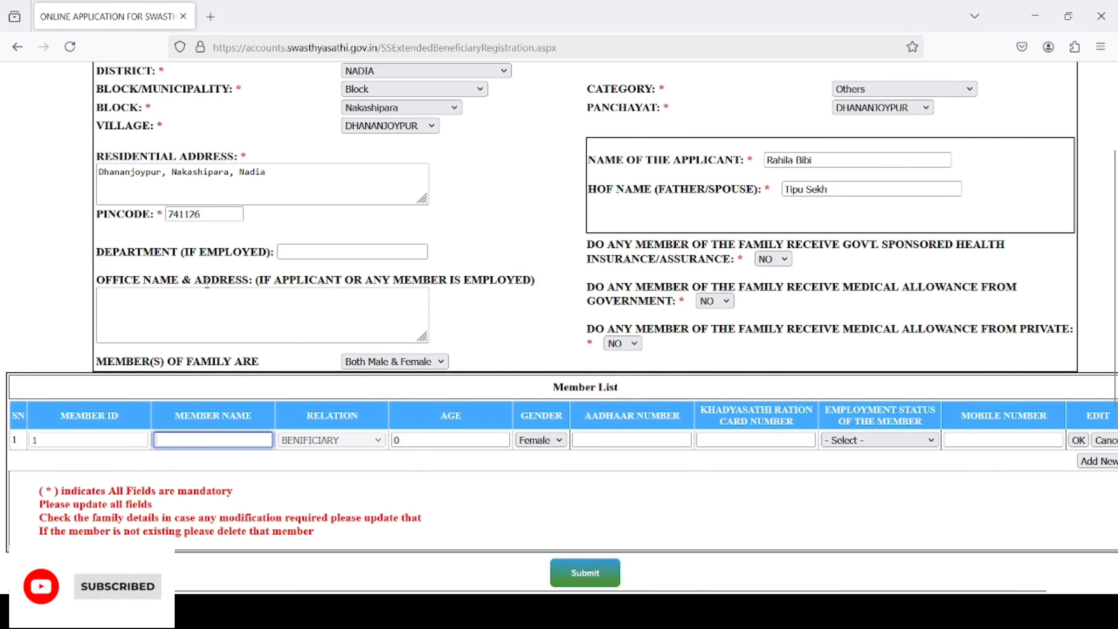
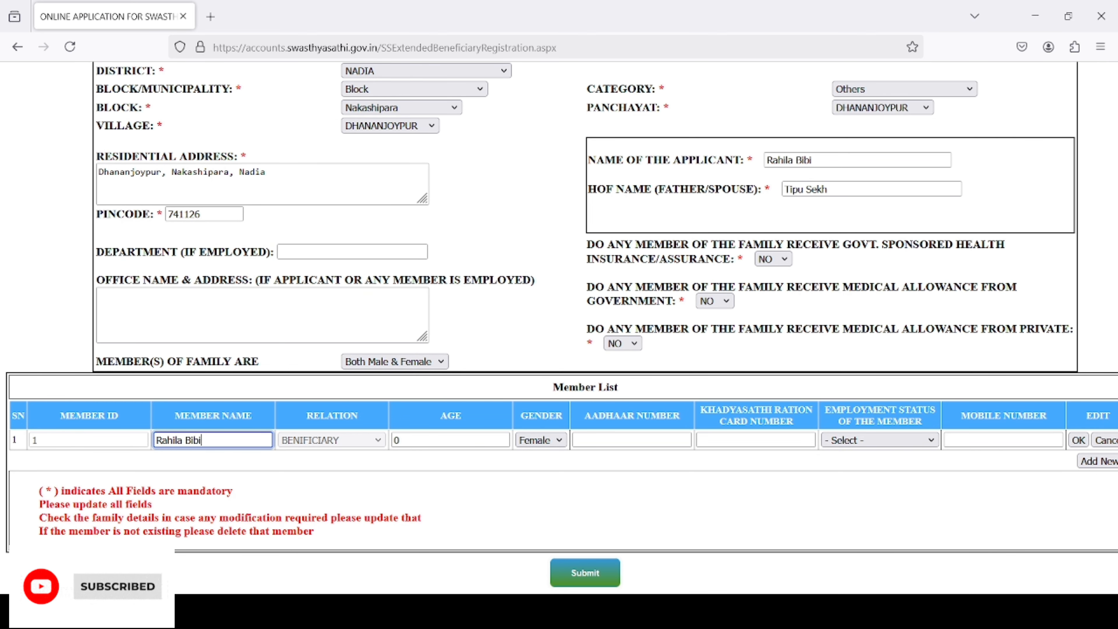
click(361, 443)
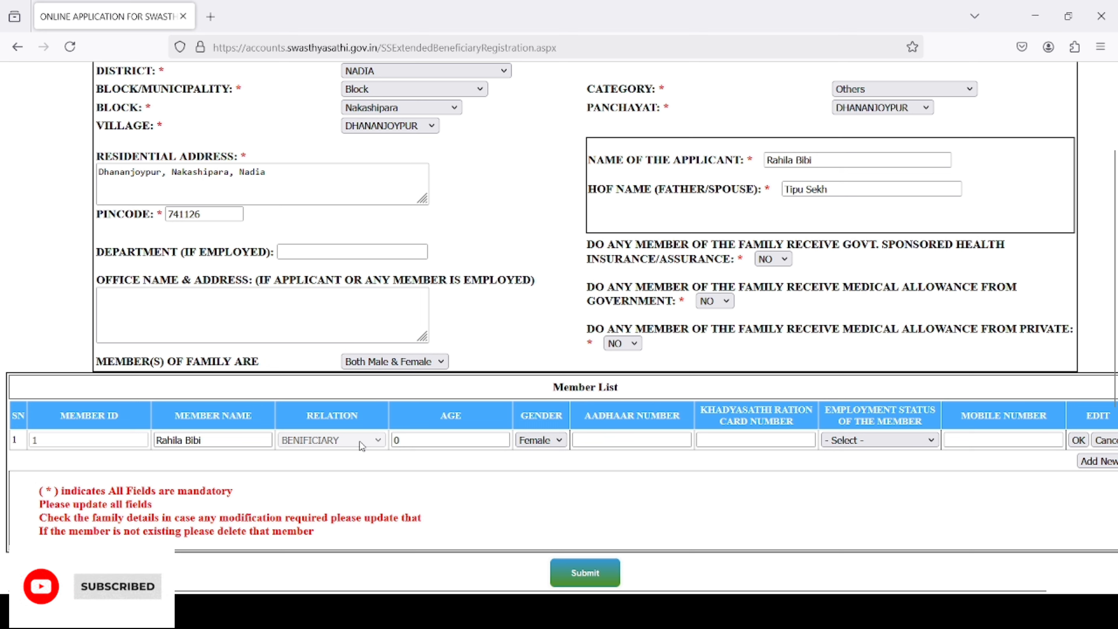
click(432, 442)
key(BackSpace)
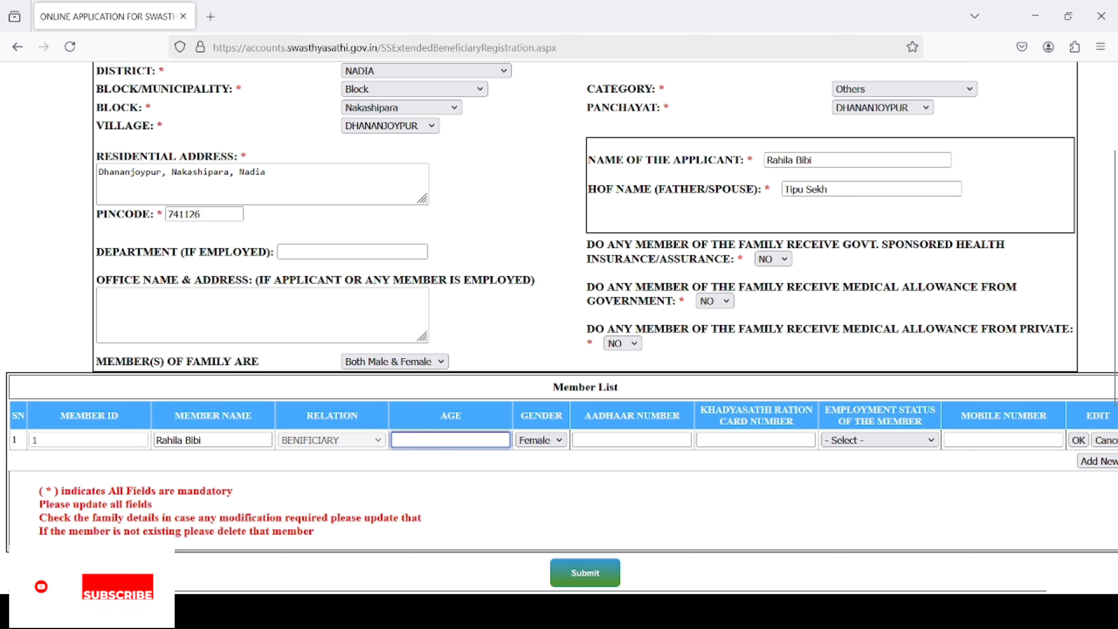
text(26)
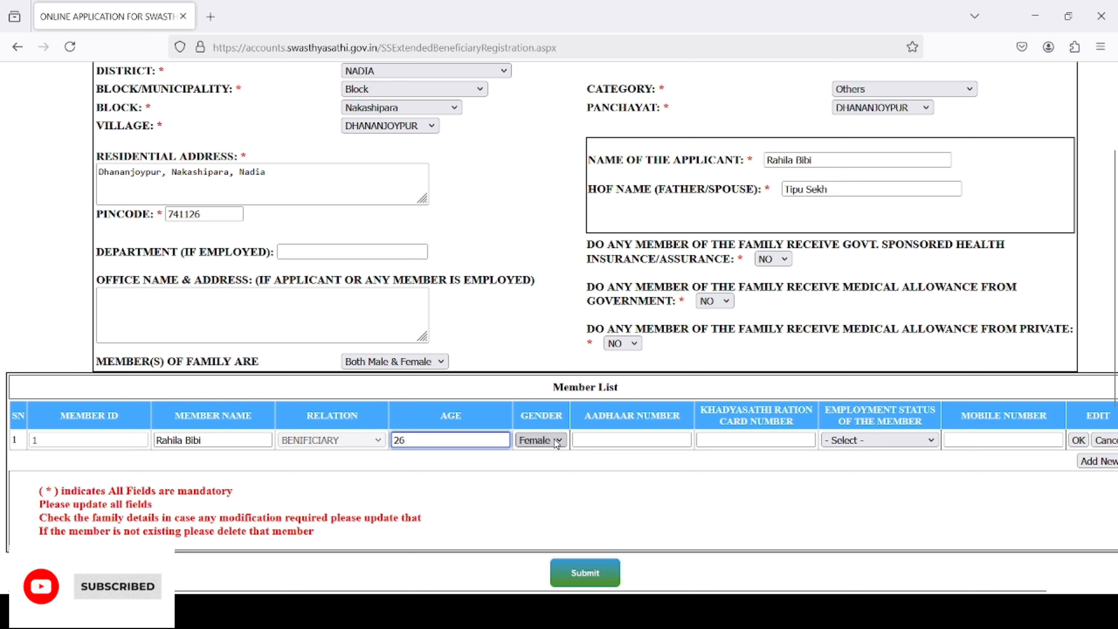
Fill row 1's Aadhaar, Khadyasathi ration card and mobile numbers, then save the row
click(610, 442)
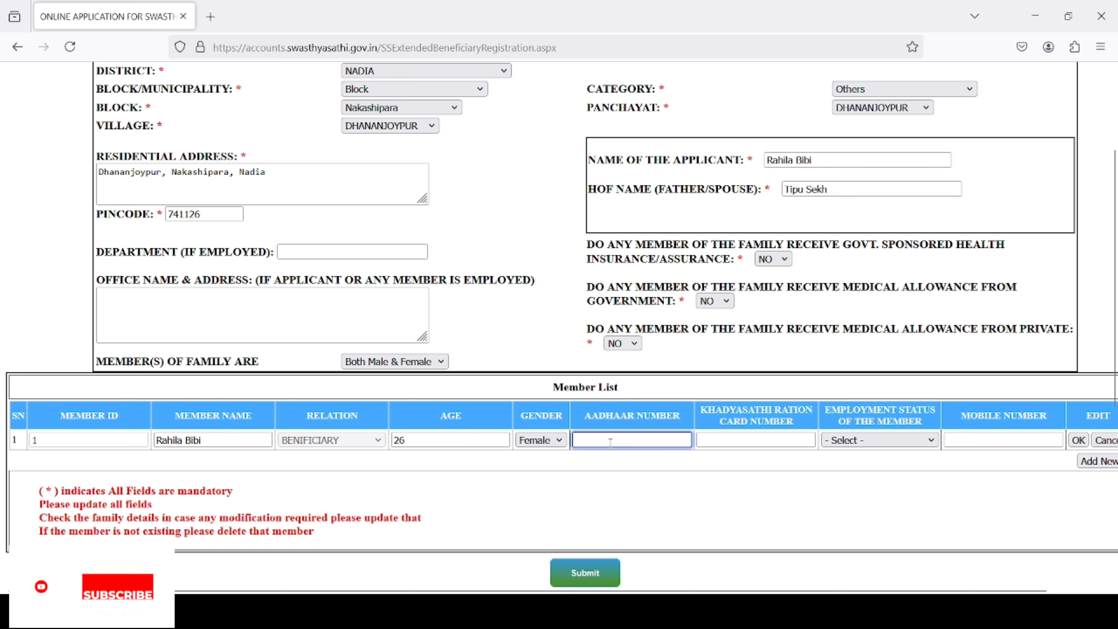
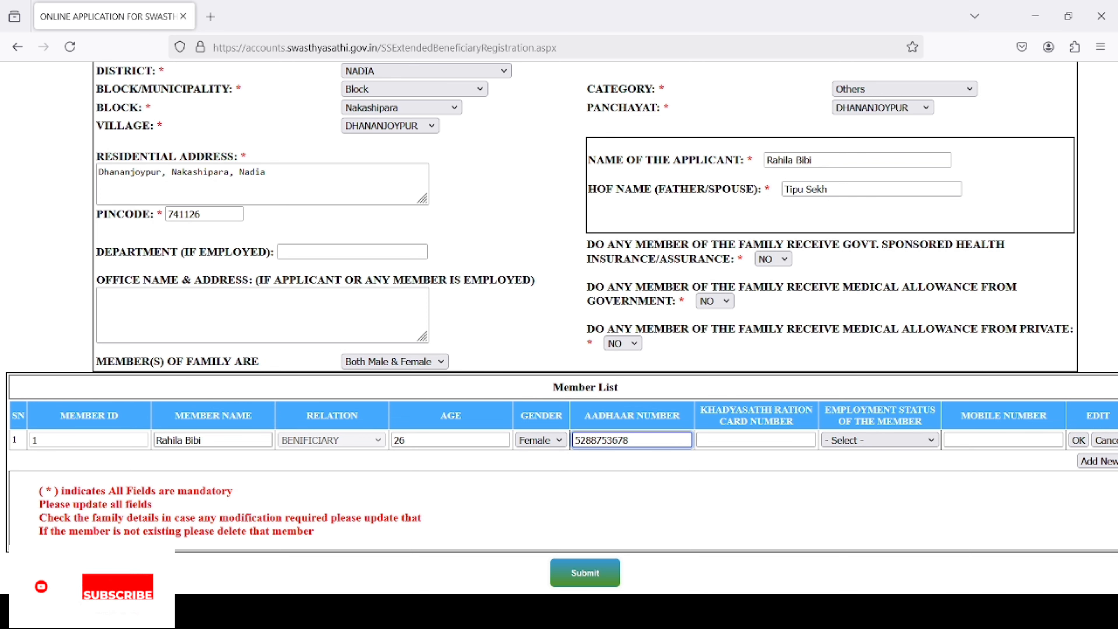
click(721, 439)
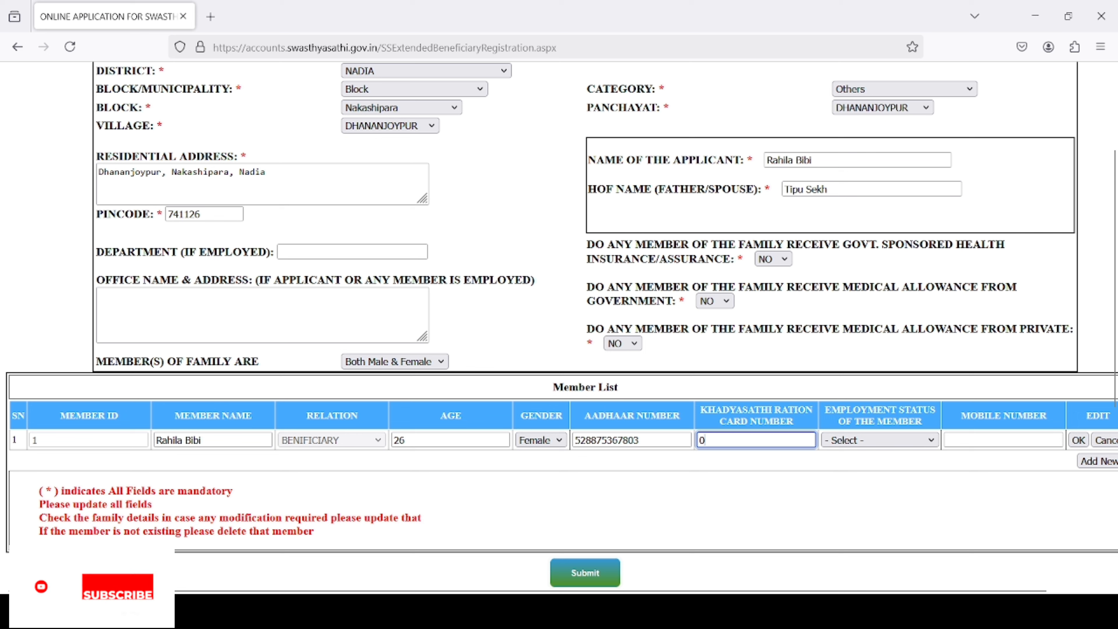
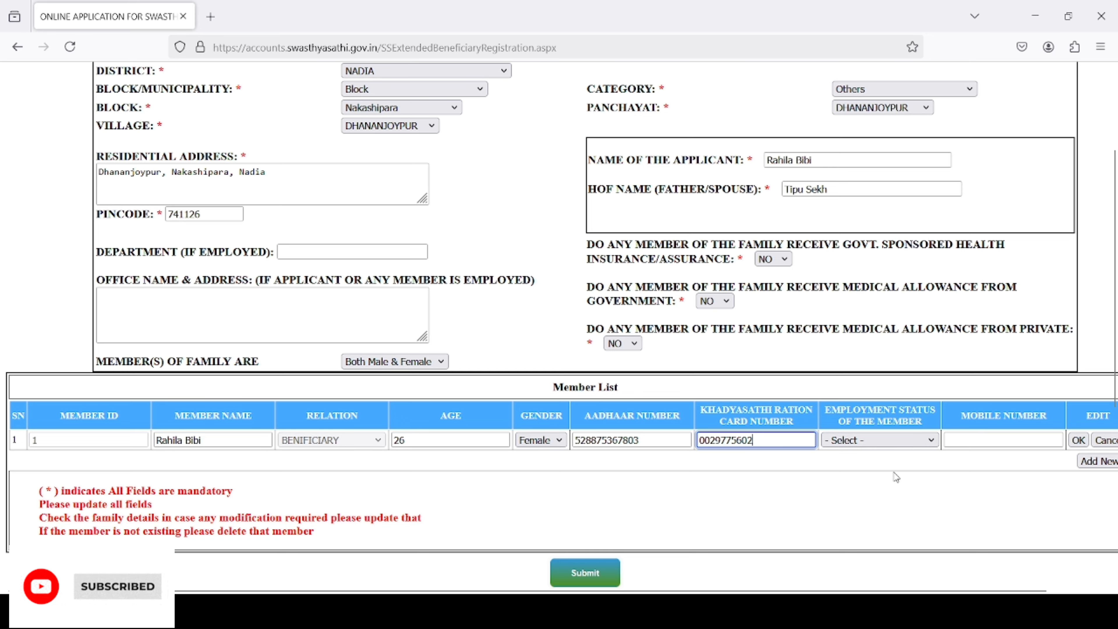
scroll(897, 476, down, 2)
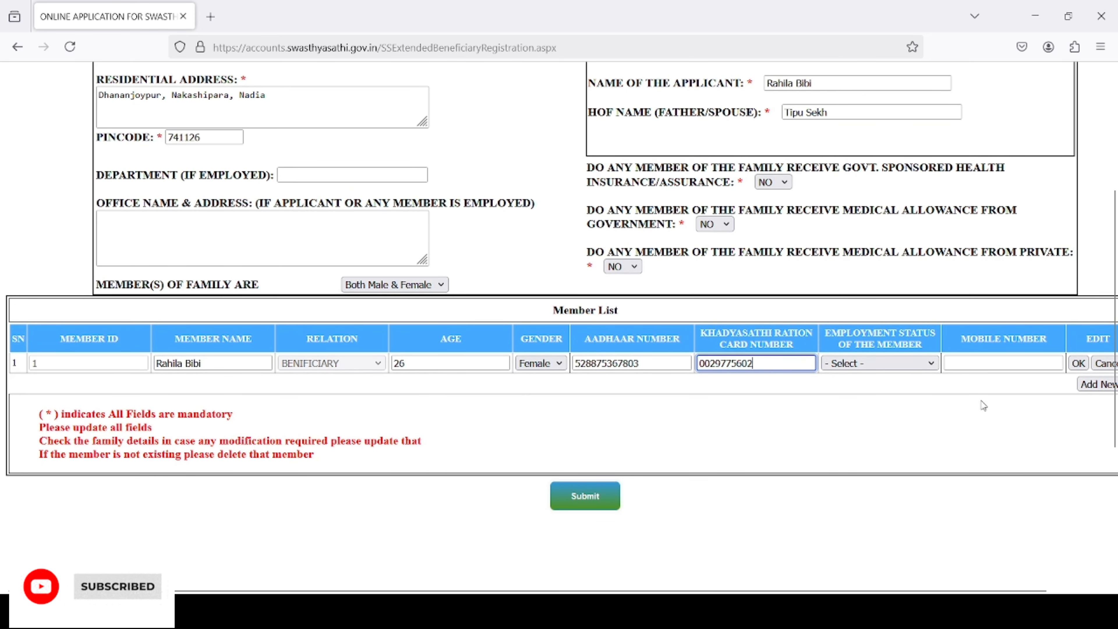
click(976, 364)
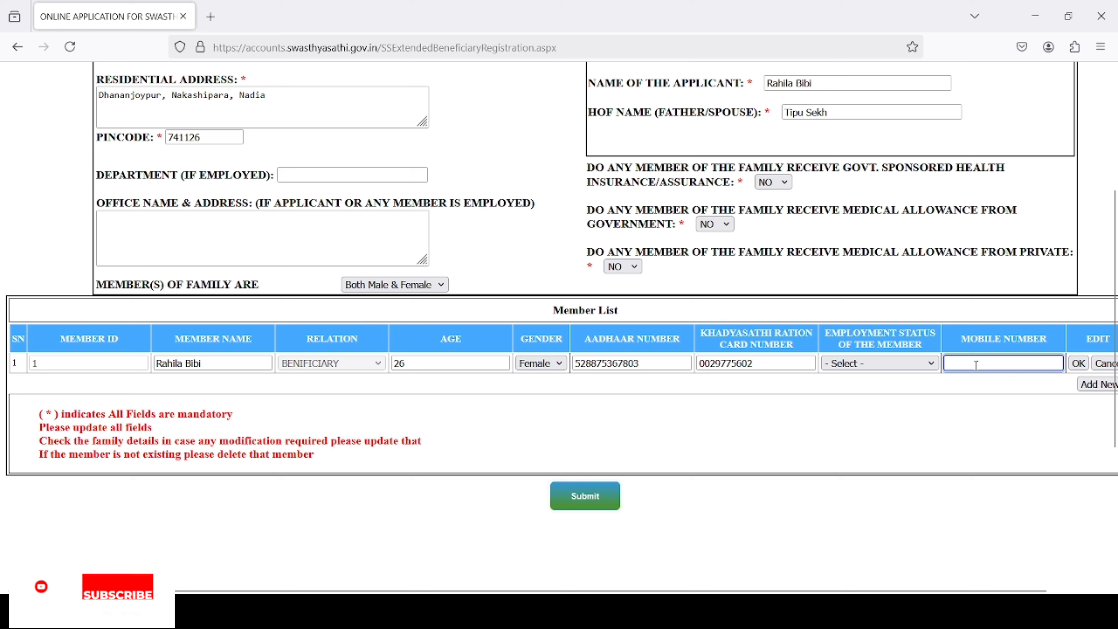
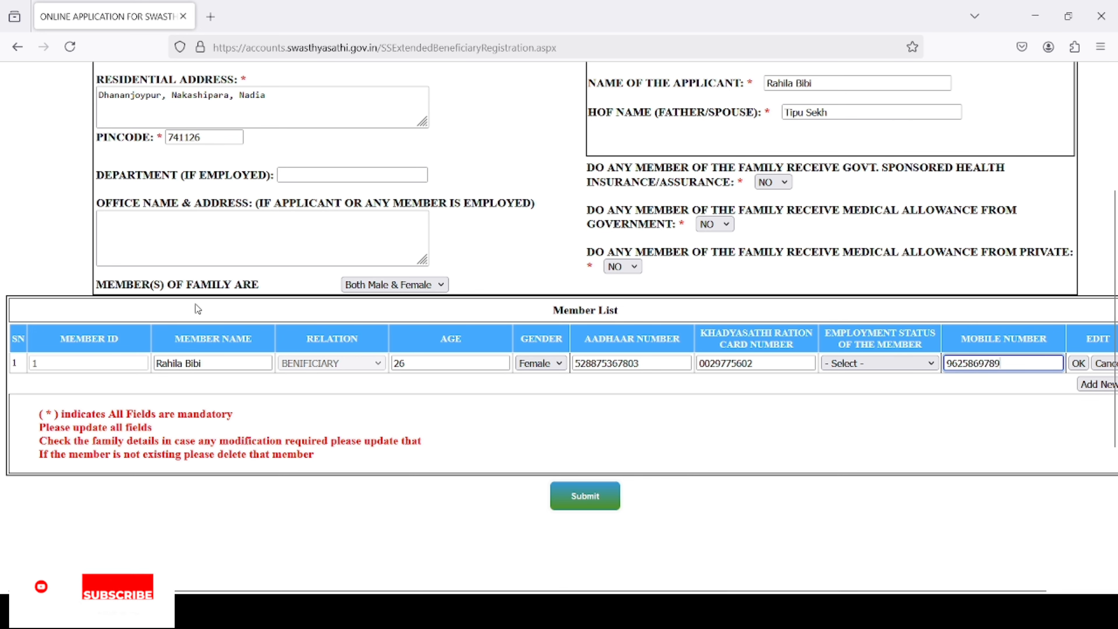
scroll(1031, 396, down, 3)
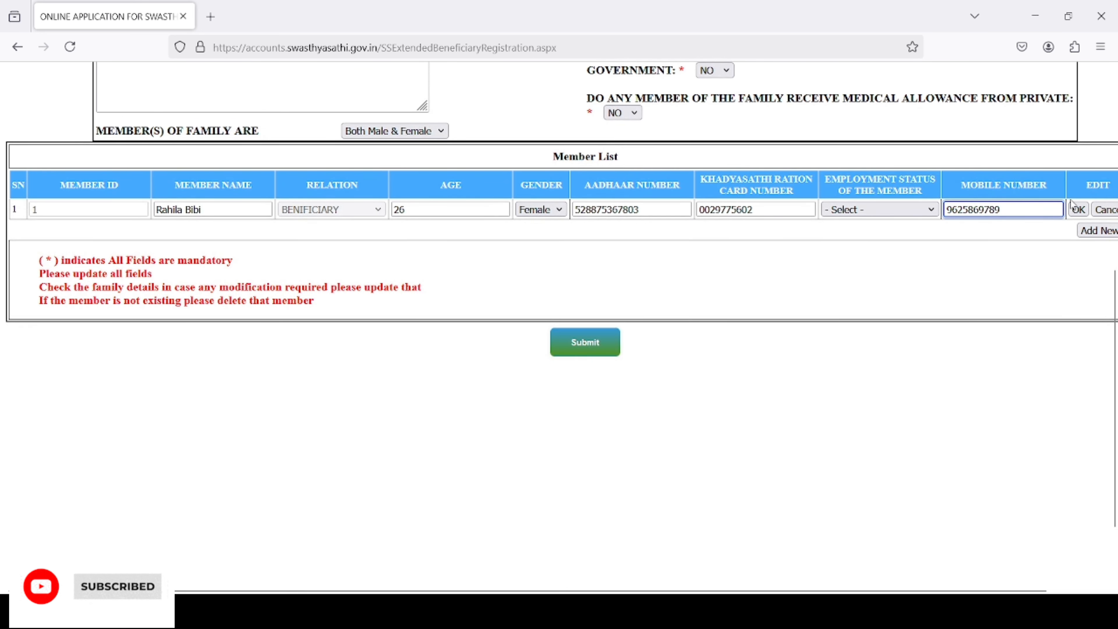
click(1079, 210)
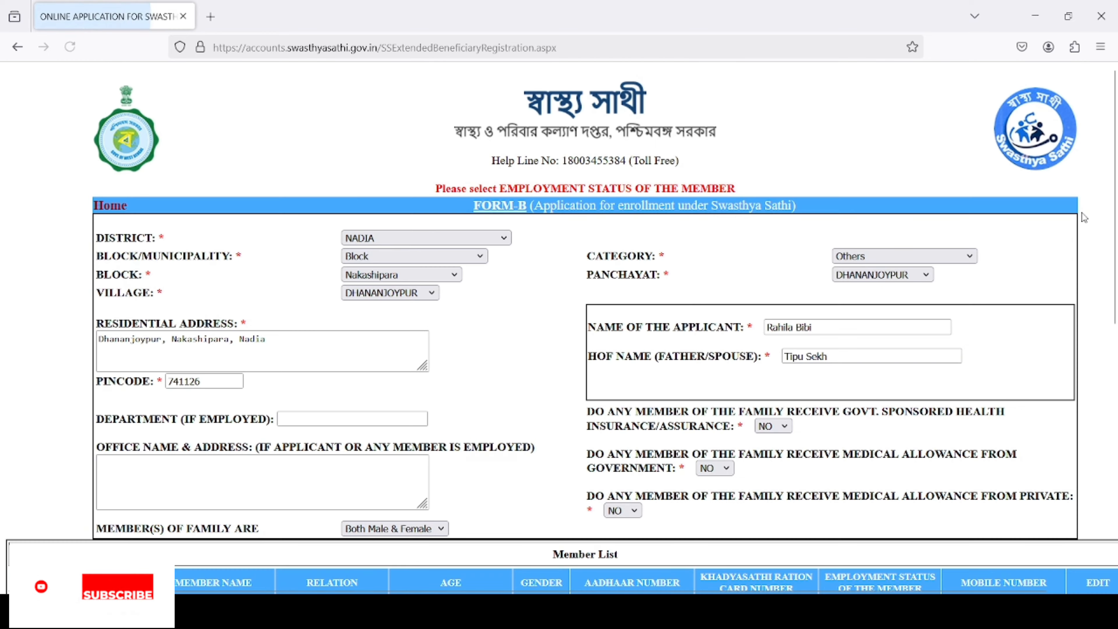
scroll(1009, 240, down, 8)
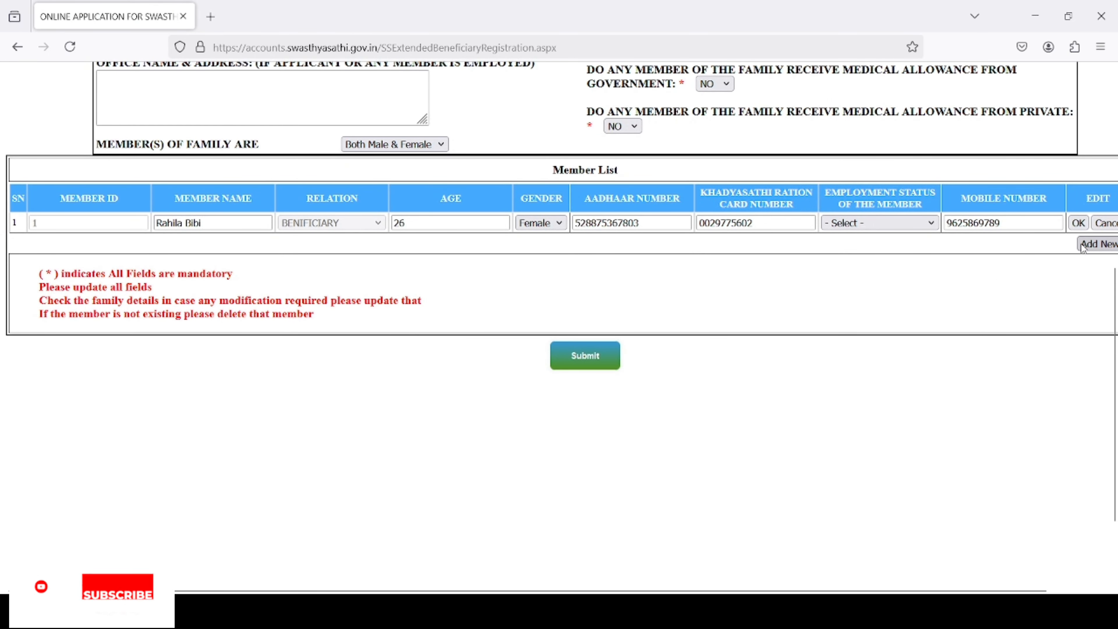
Add a second member row and enter the spouse's name
click(1097, 244)
scroll(661, 303, down, 8)
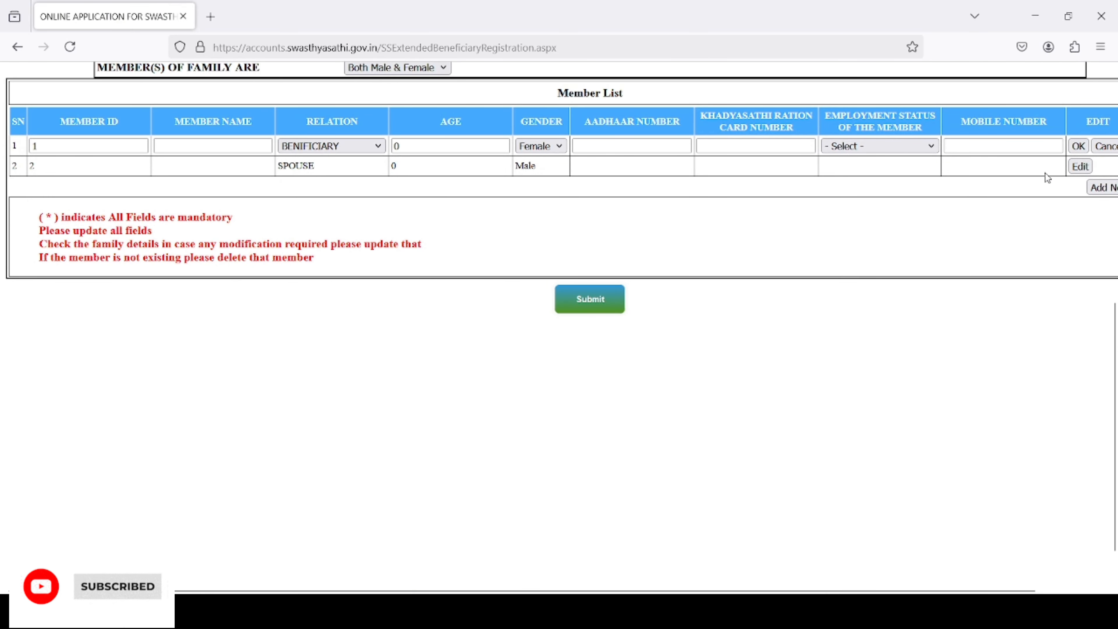
click(1079, 166)
scroll(631, 285, down, 7)
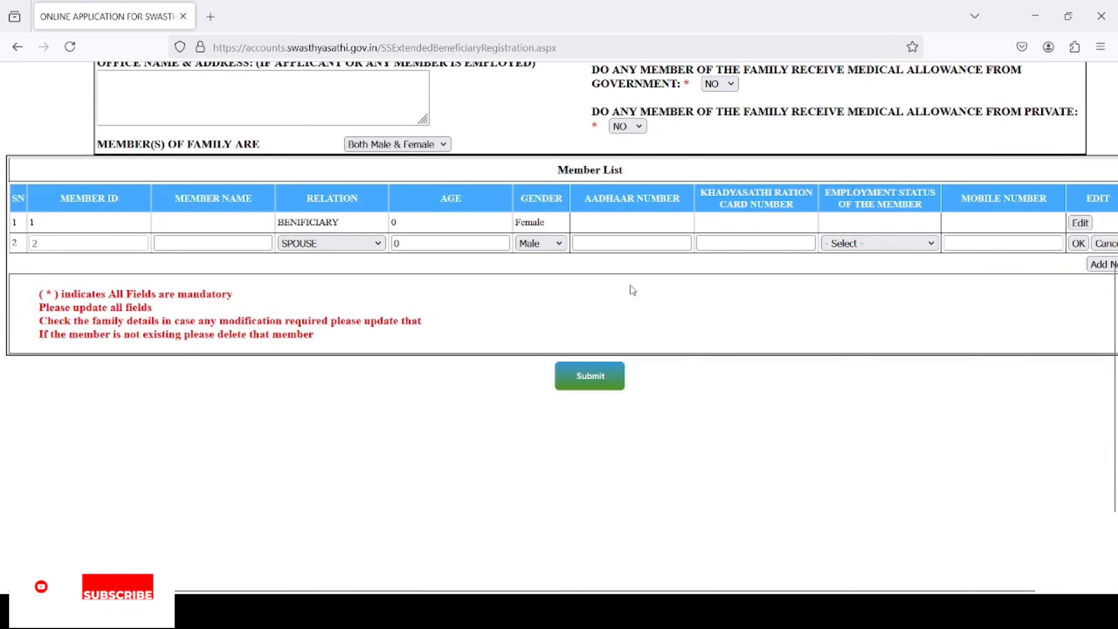
click(196, 246)
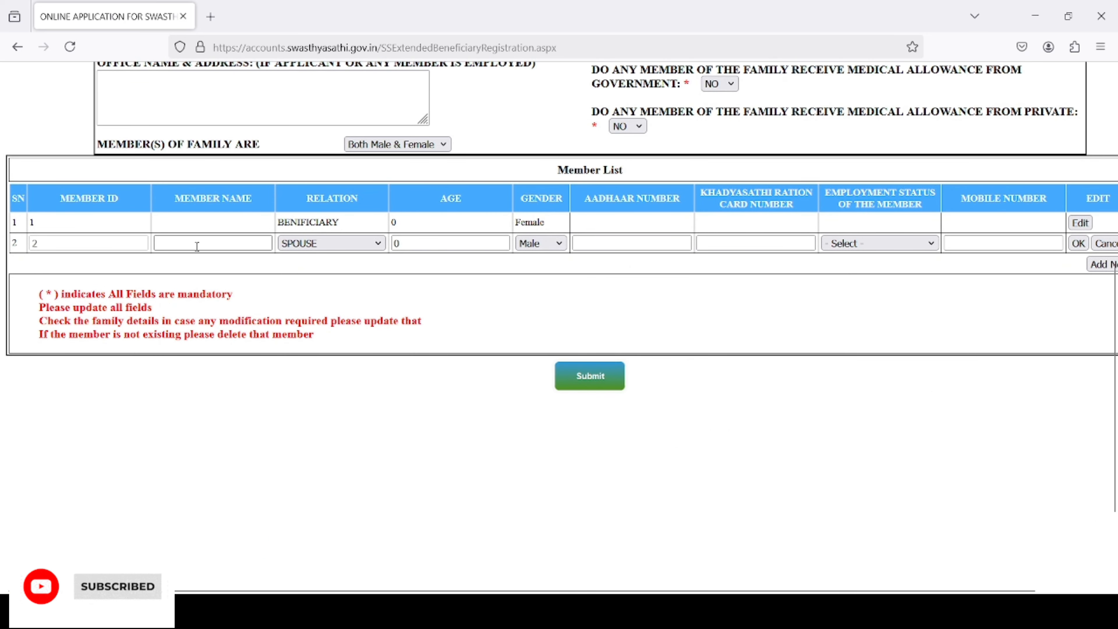
click(197, 246)
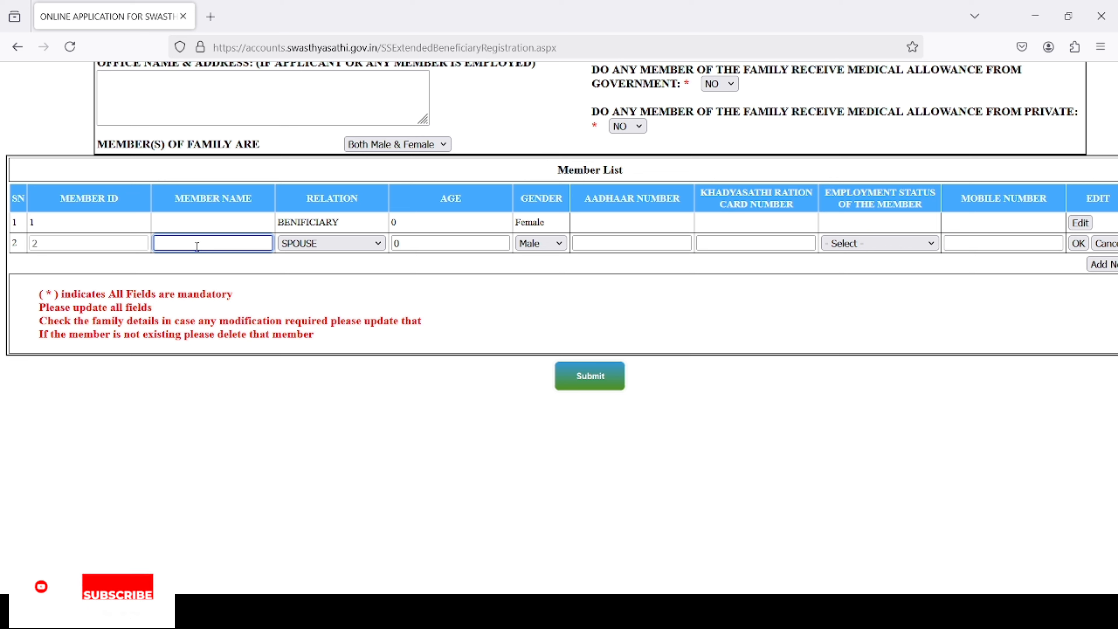
text(tinu)
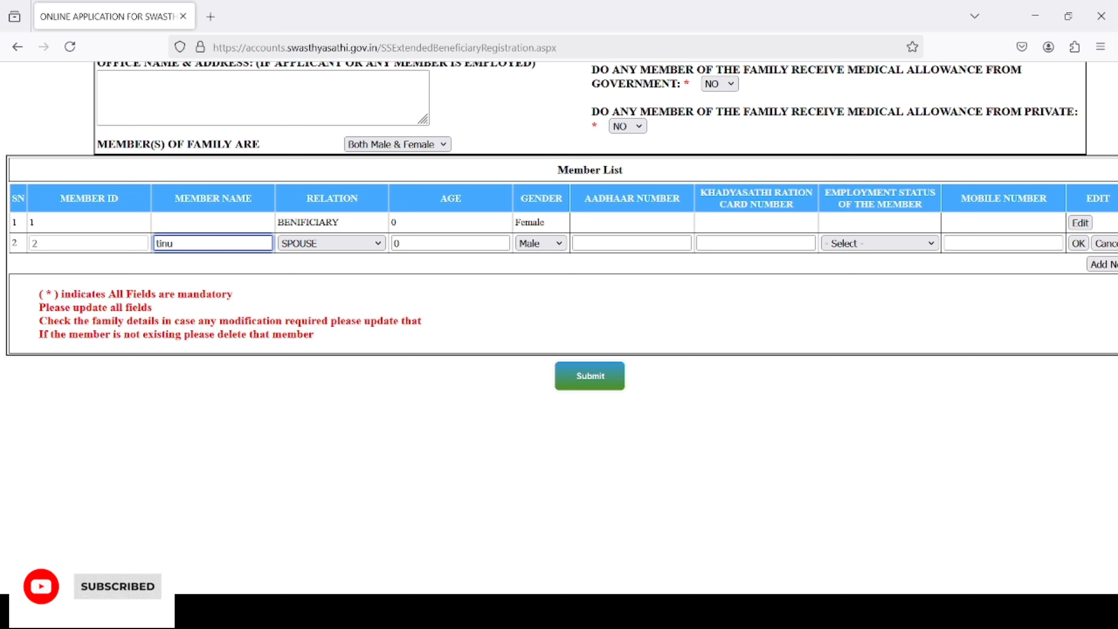
key(BackSpace)
key(BackSpace)
key(BackSpace)
key(BackSpace)
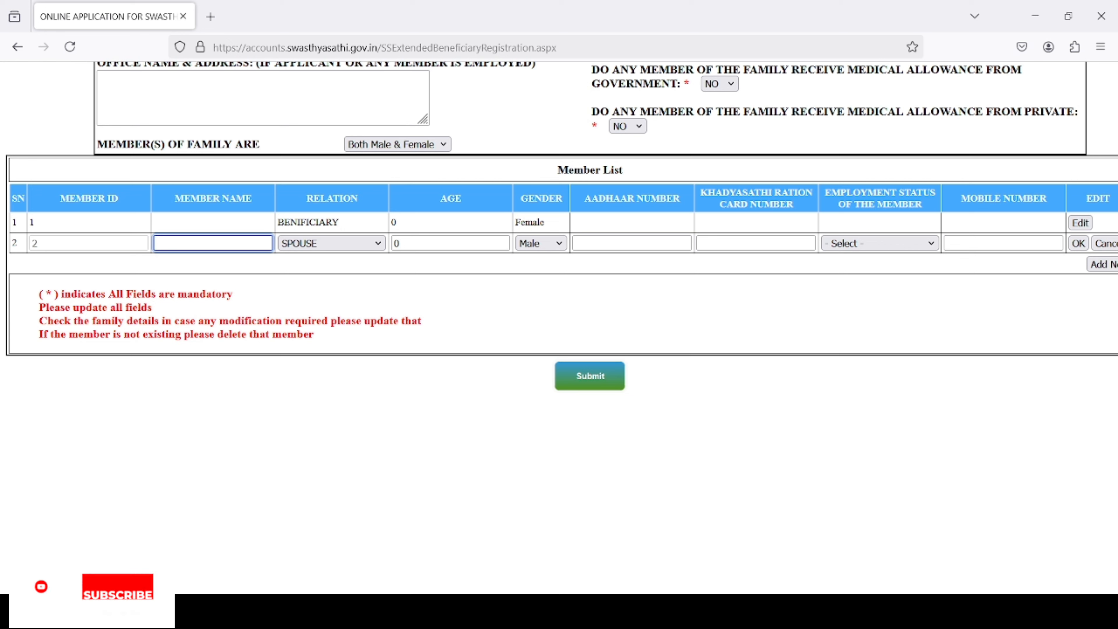
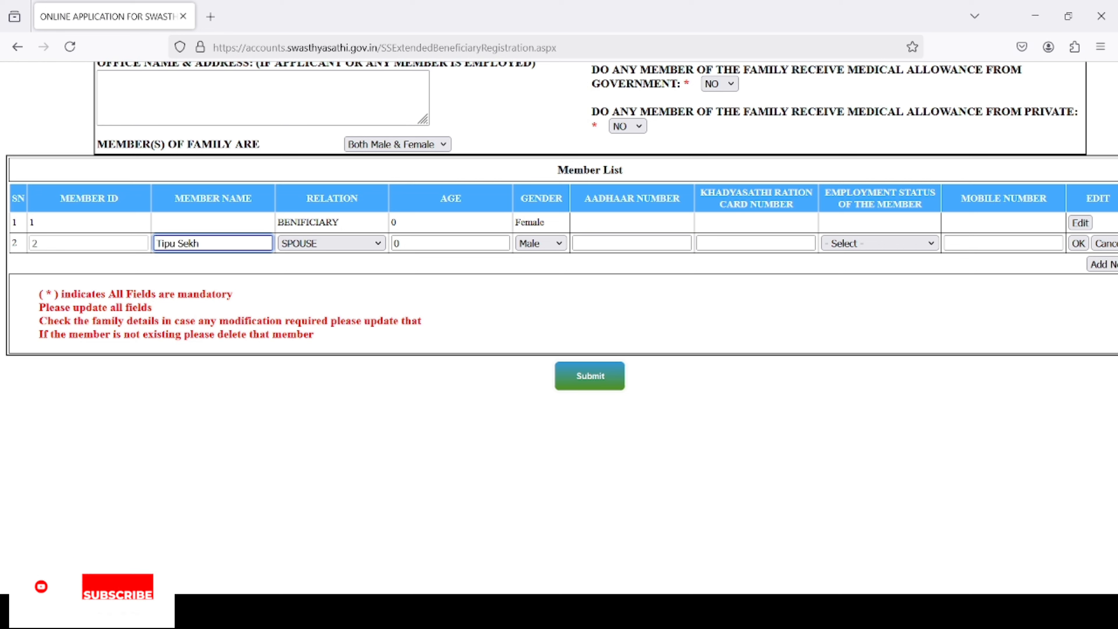
Set the spouse's age to 30, fill Aadhaar and ration card numbers, and save
click(438, 246)
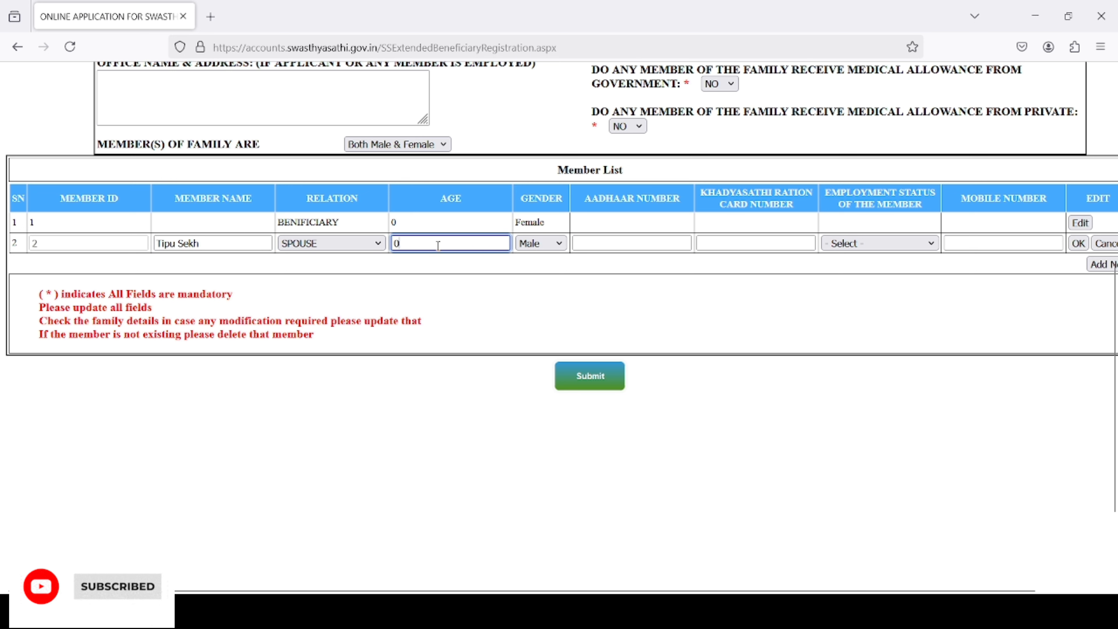
key(BackSpace)
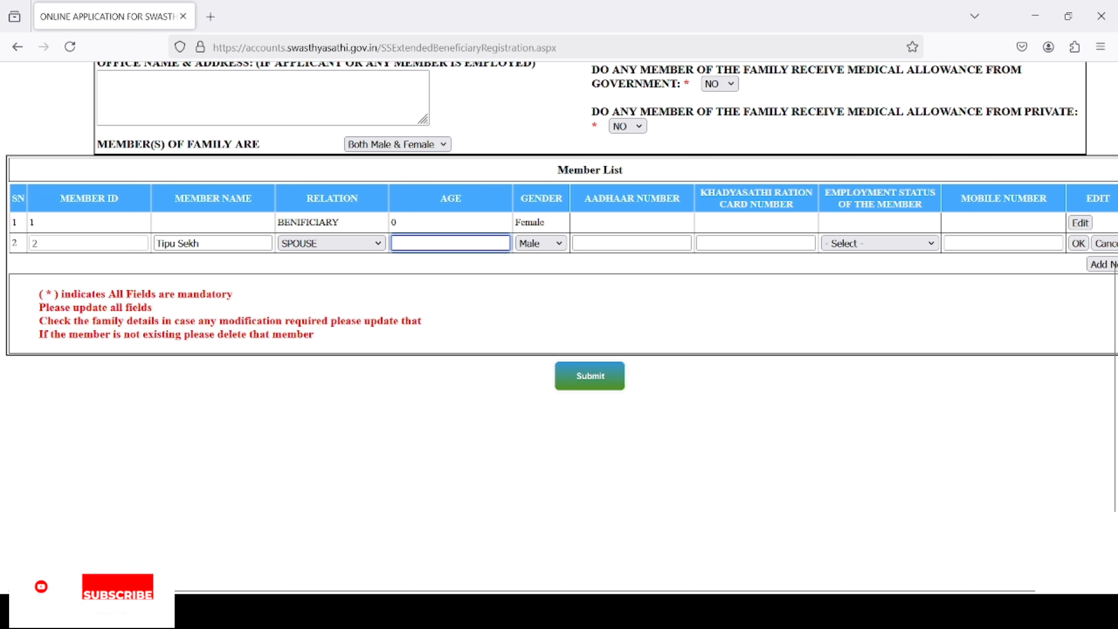
text(30)
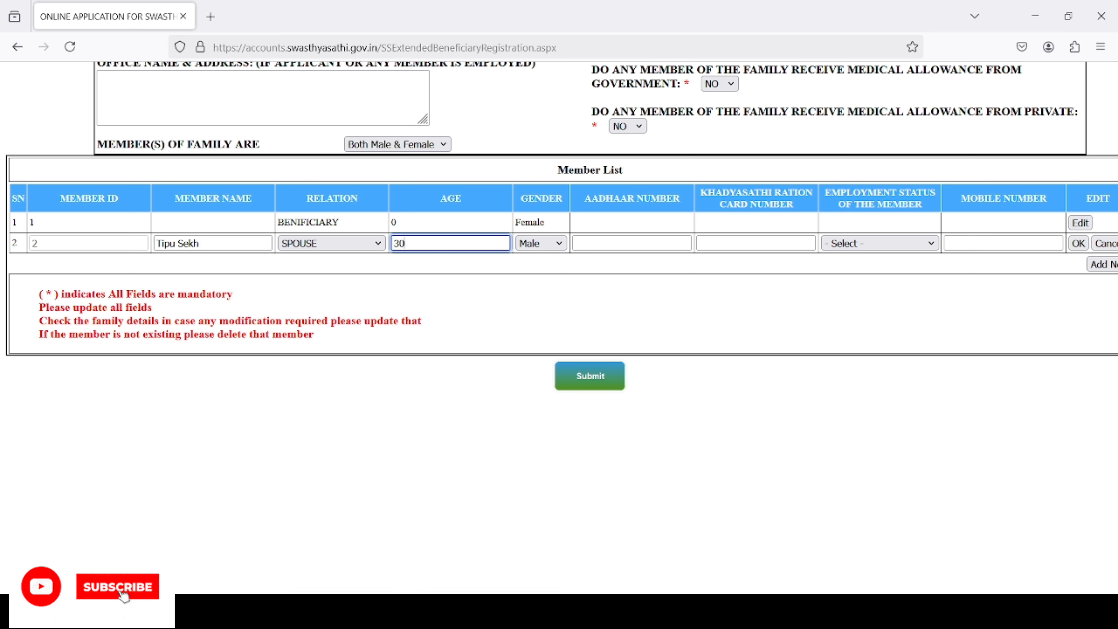
click(613, 245)
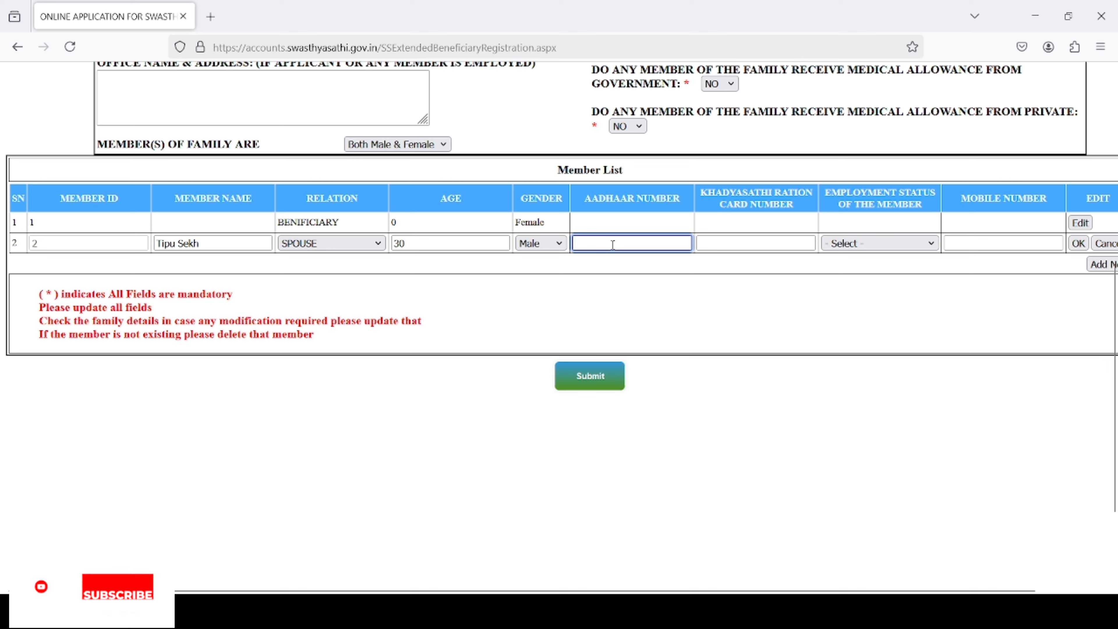
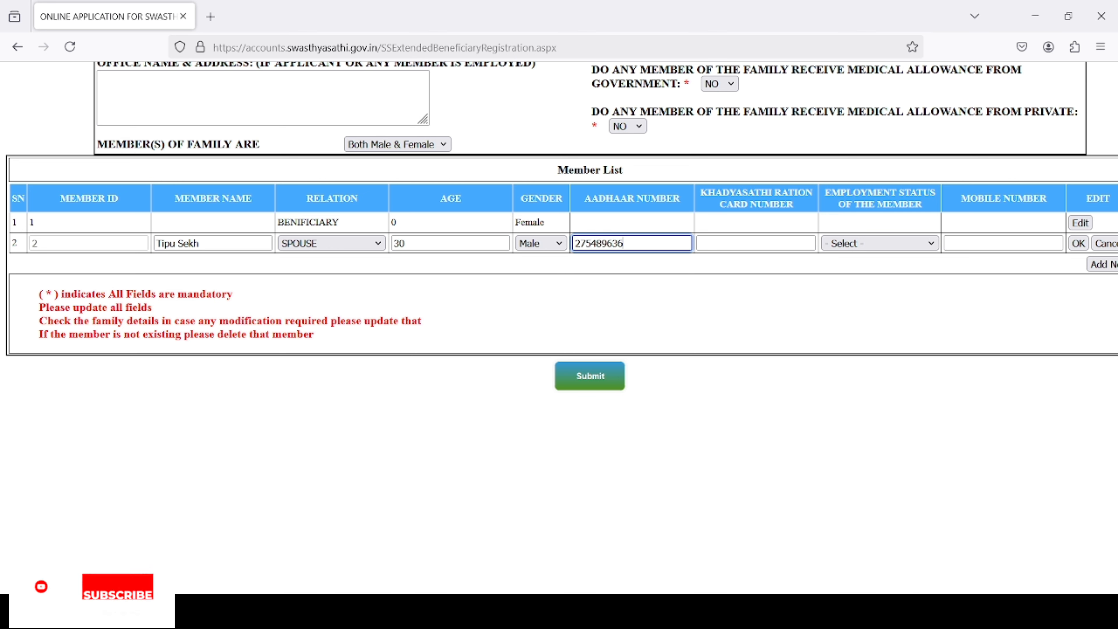
click(738, 247)
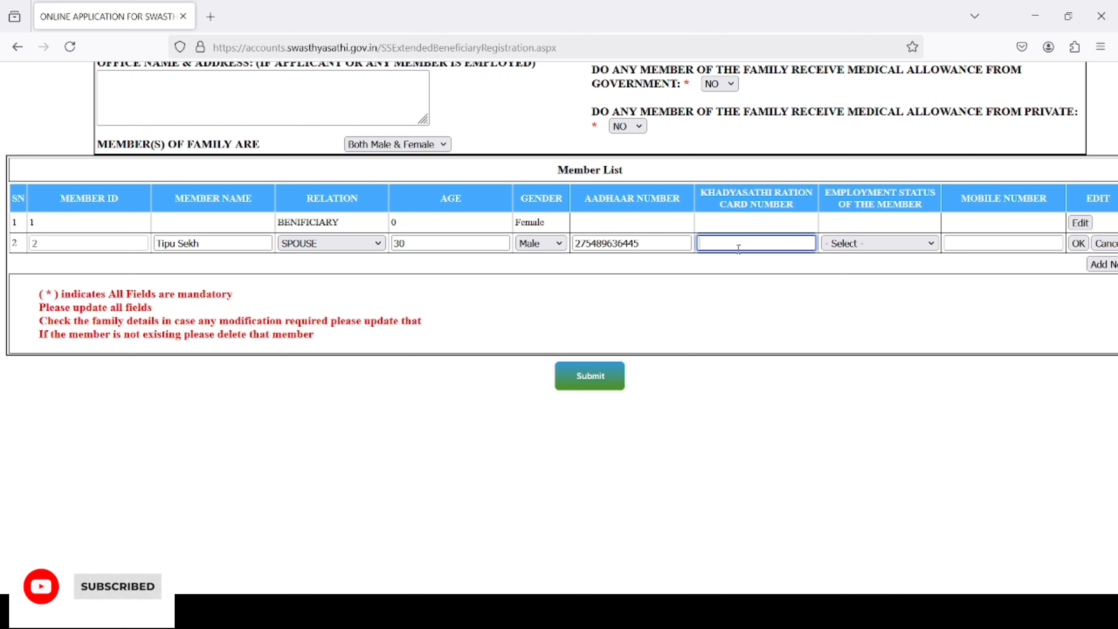
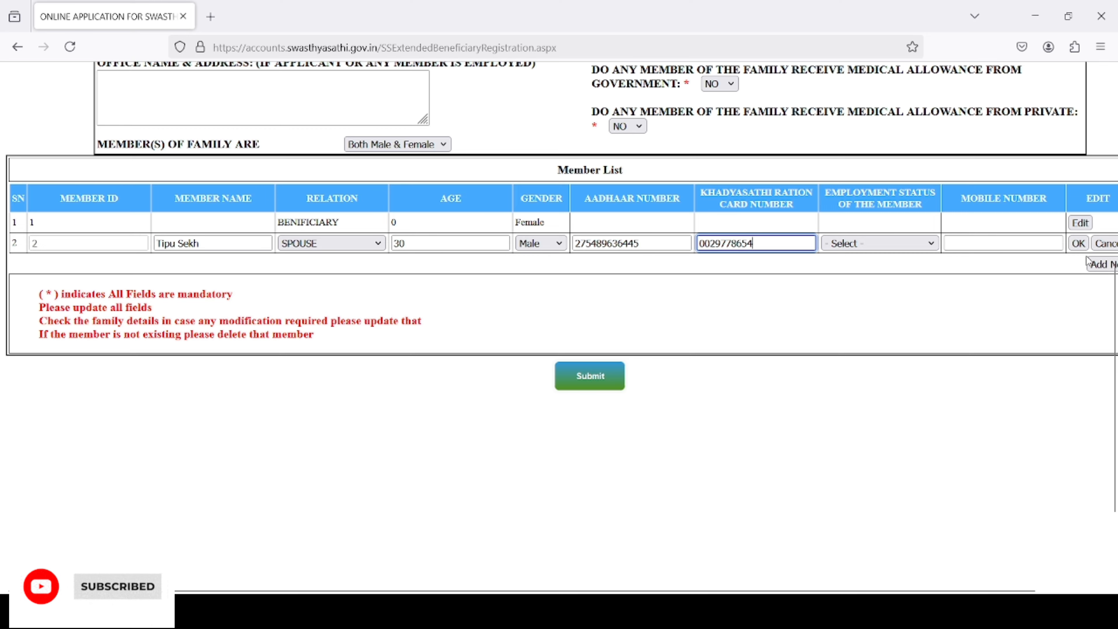
click(1080, 244)
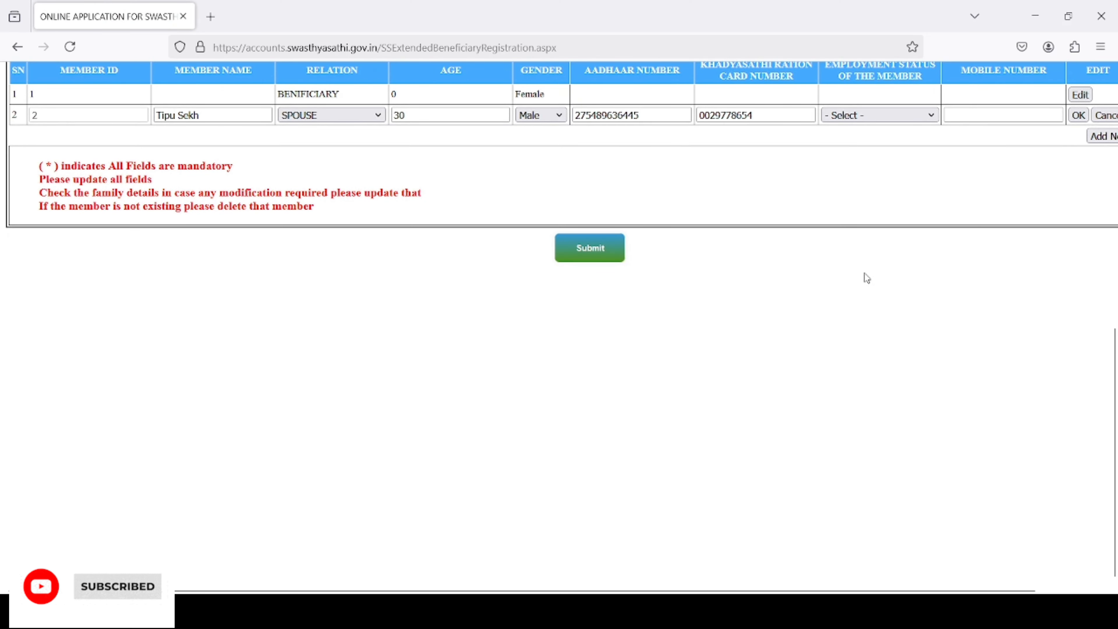
scroll(849, 273, up, 5)
scroll(850, 272, down, 1)
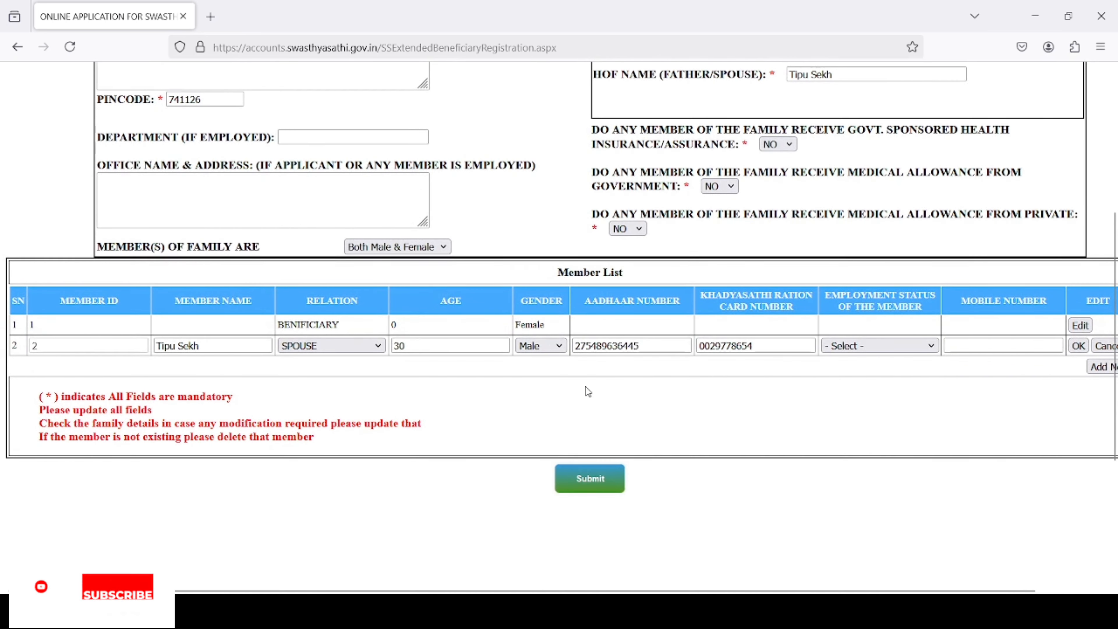
Add a third member row for the son and open it for editing
click(1099, 366)
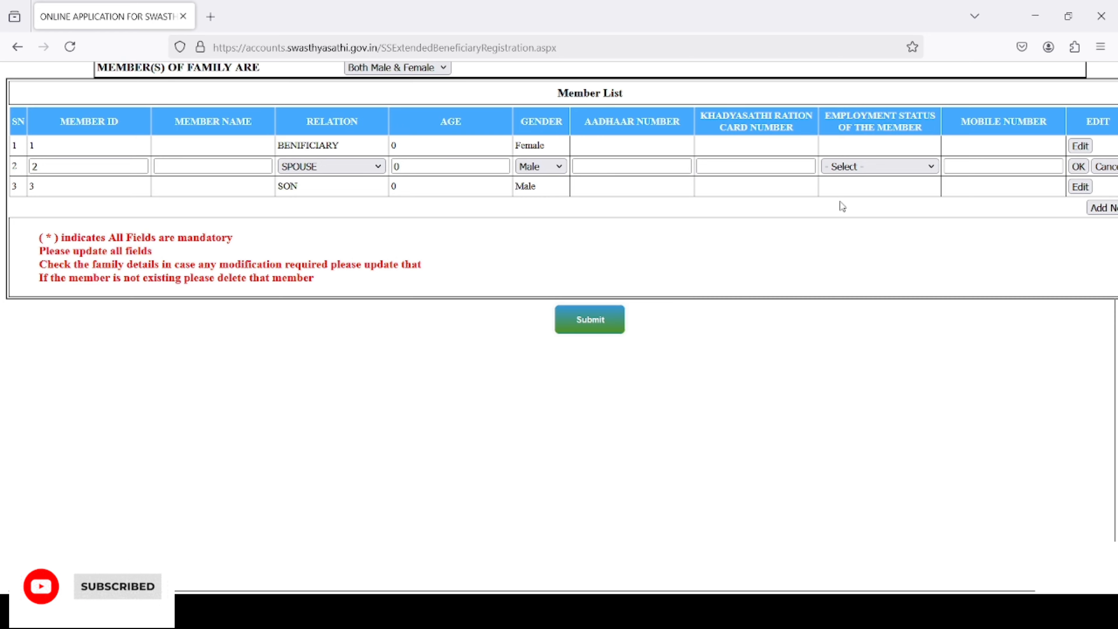
click(1080, 187)
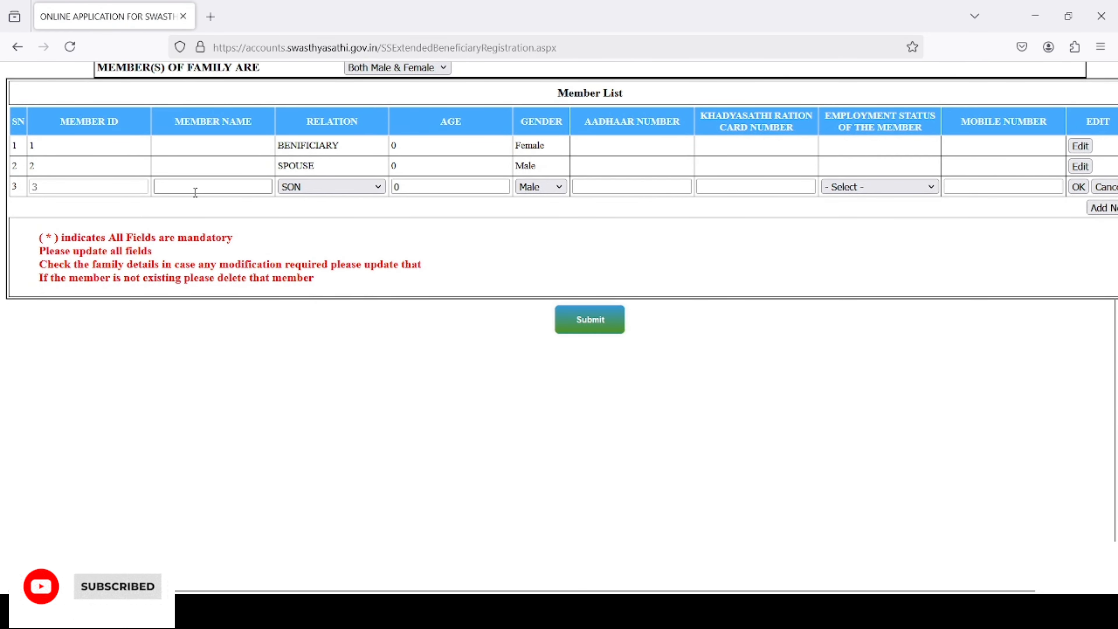
click(195, 192)
click(464, 188)
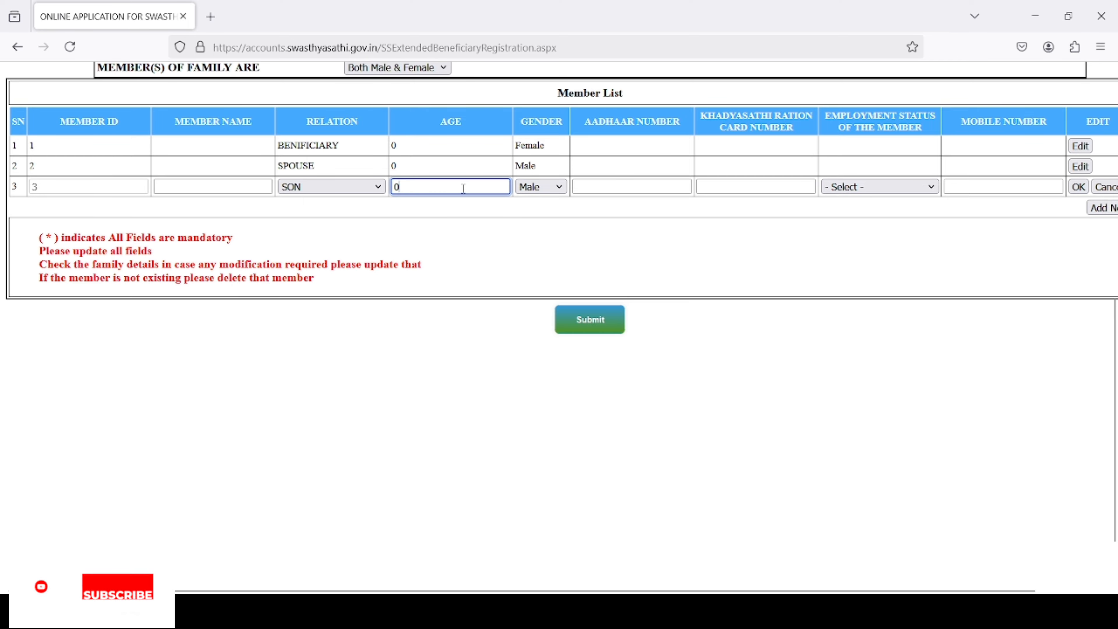
click(608, 186)
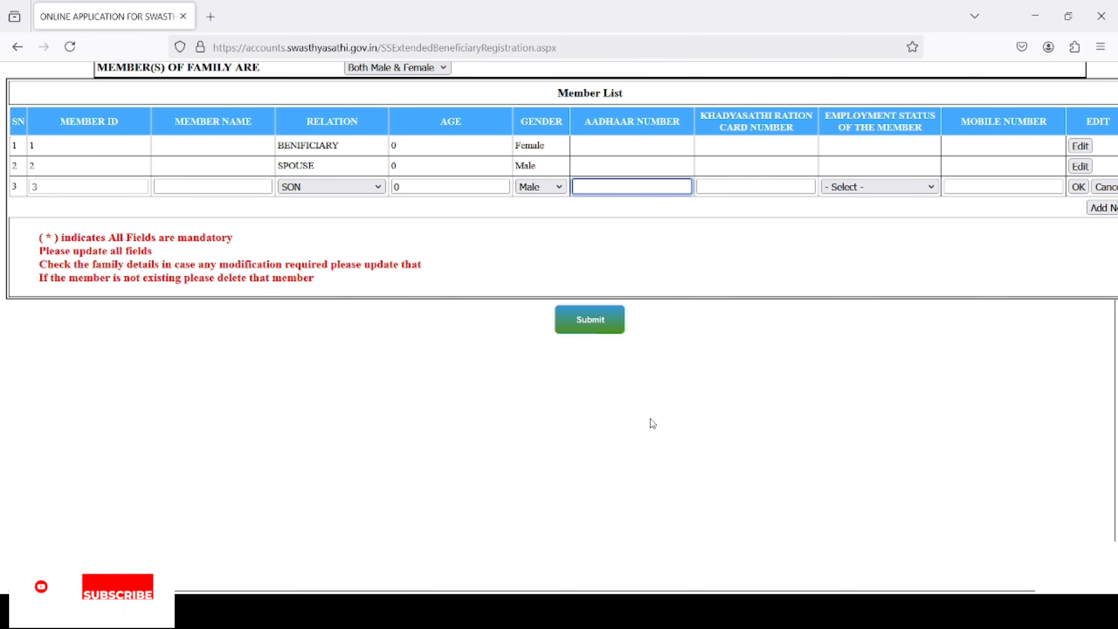
scroll(650, 419, up, 5)
scroll(650, 419, up, 3)
scroll(606, 417, down, 6)
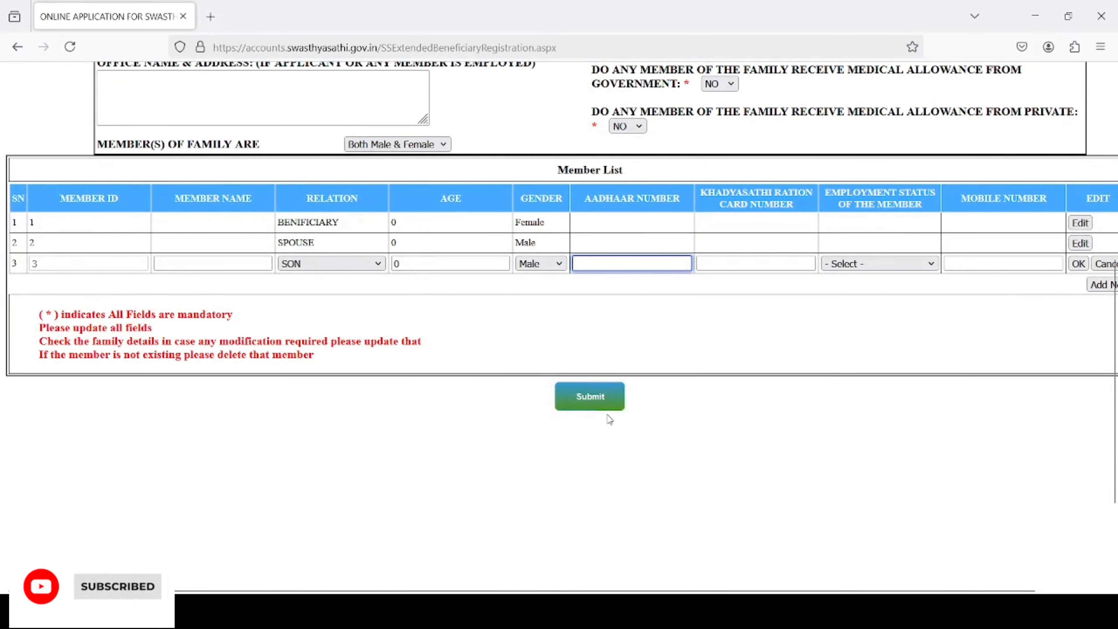
Submit Form-B and select the registration number in the success message
click(596, 404)
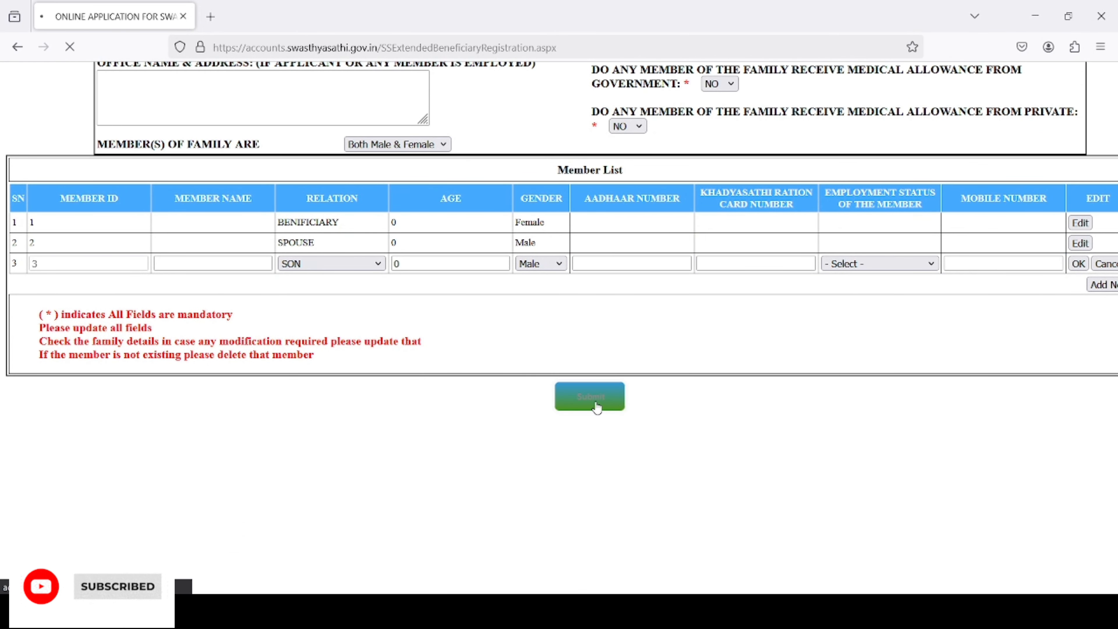
scroll(595, 400, down, 2)
scroll(594, 392, up, 2)
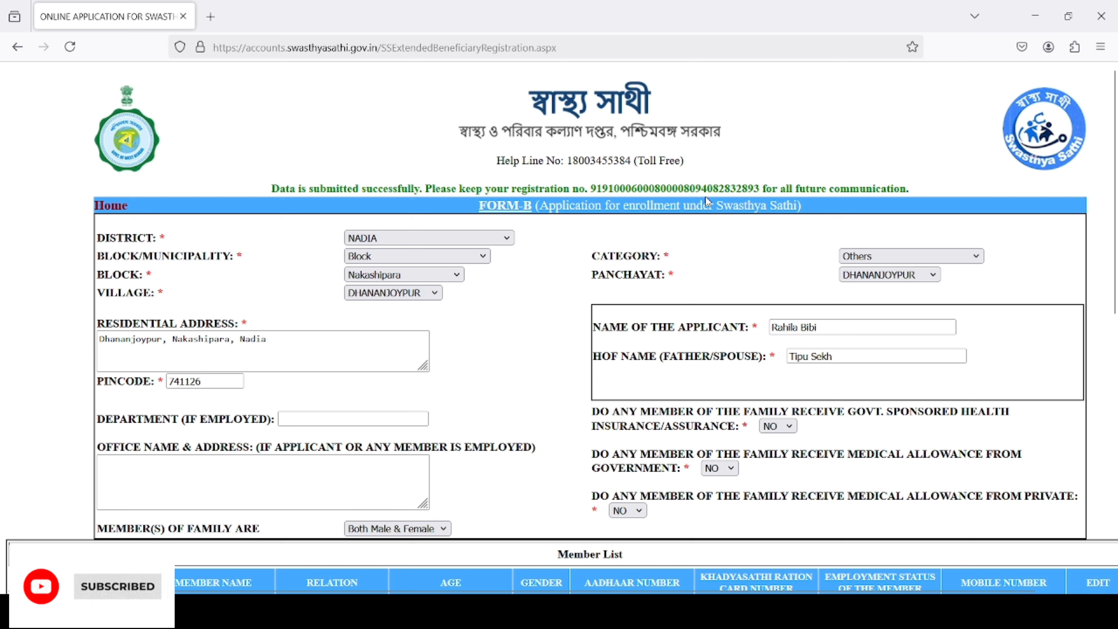
scroll(734, 305, down, 10)
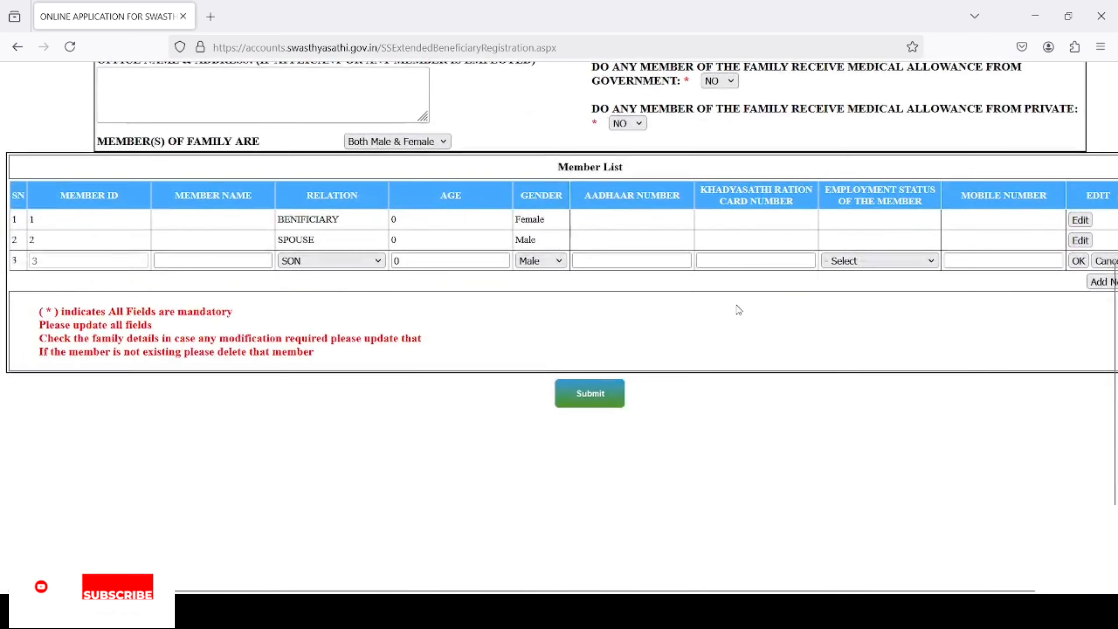
scroll(734, 306, up, 10)
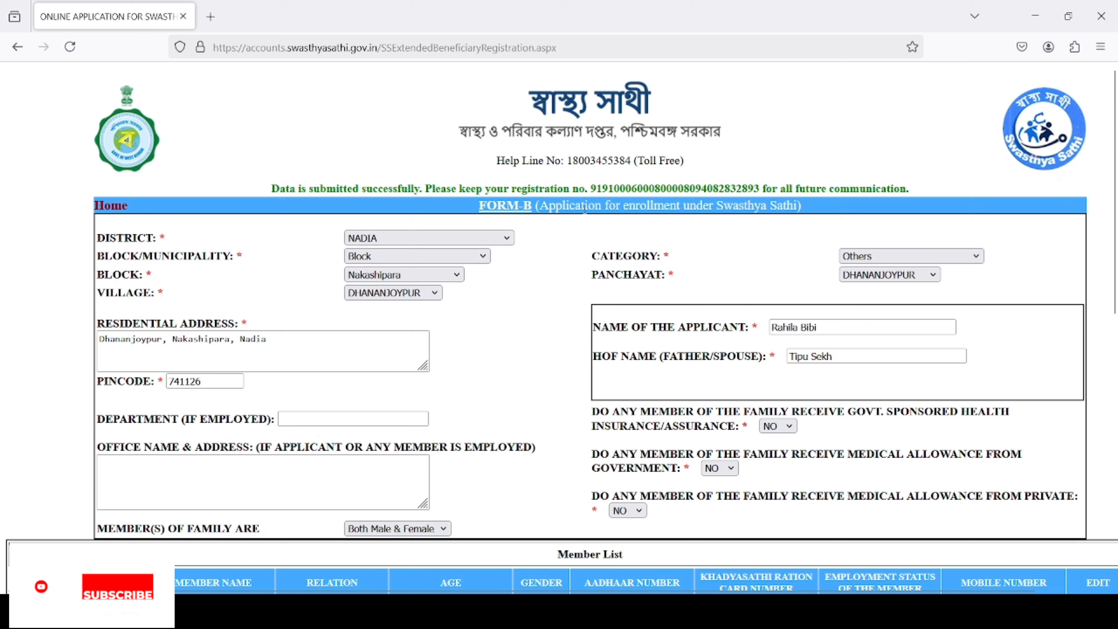
double_click(593, 189)
key(ctrl+c)
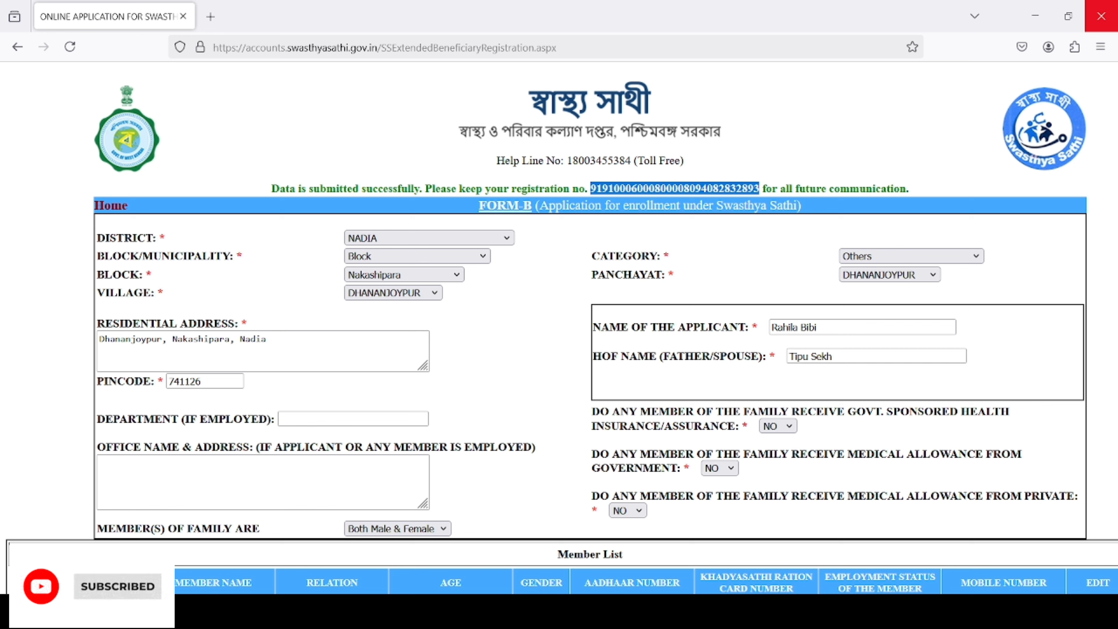
In a new Firefox tab, search Google for 'swasthasathi application status check'
click(211, 16)
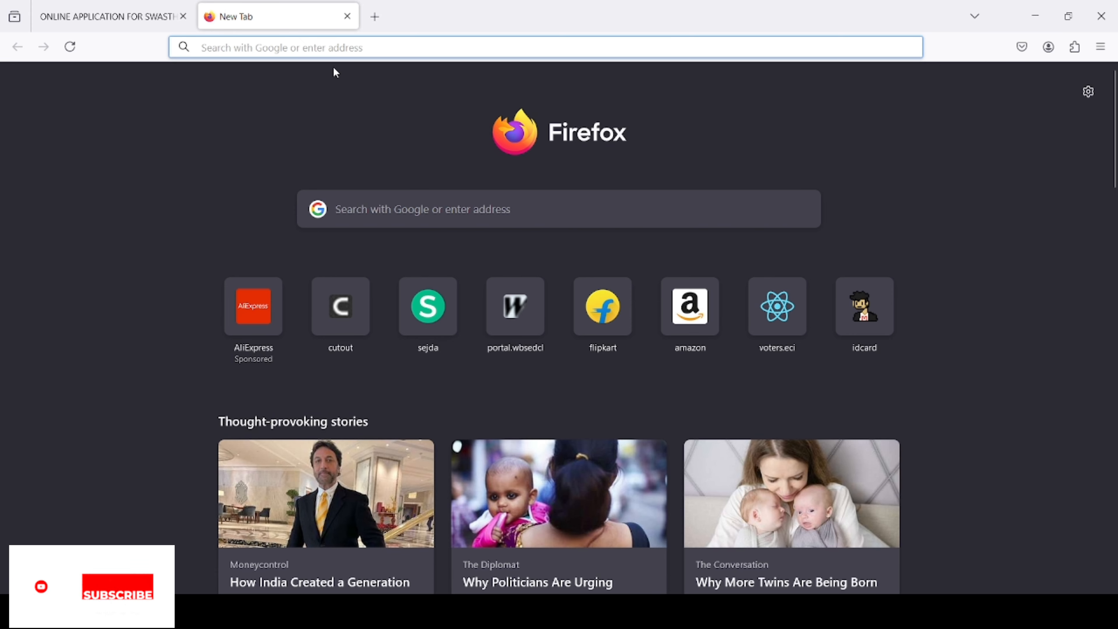
click(333, 46)
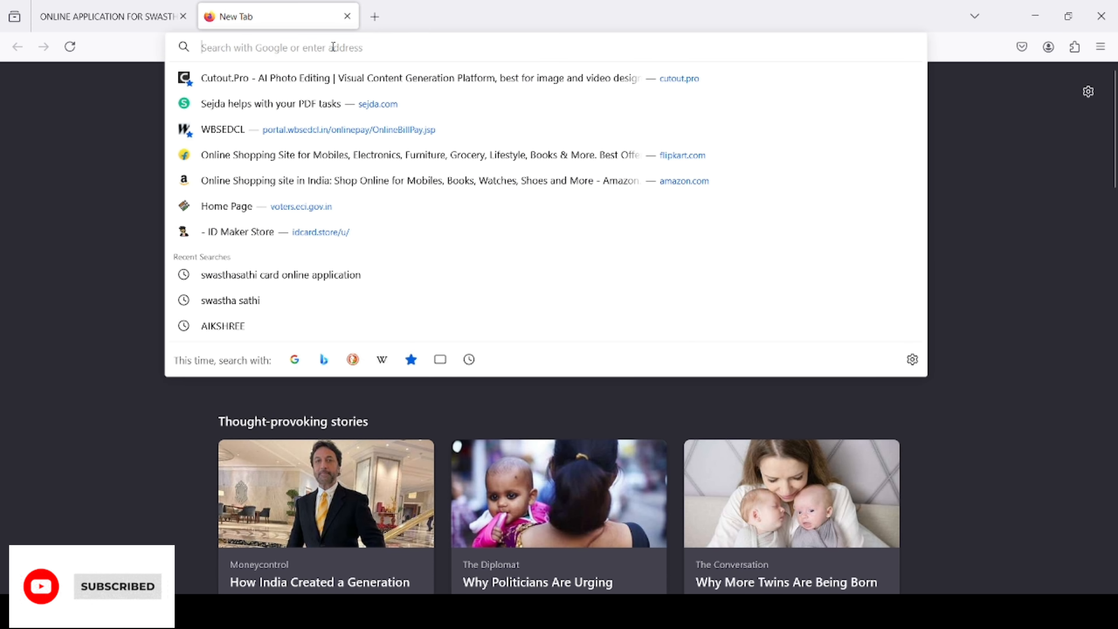
text(s)
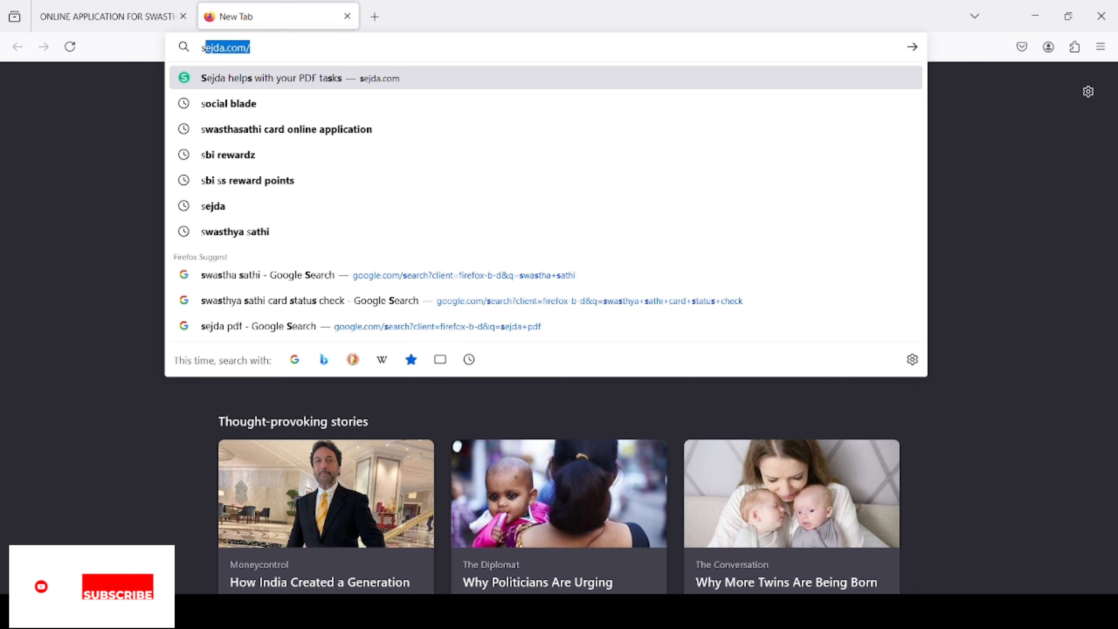
text(wa)
key(BackSpace)
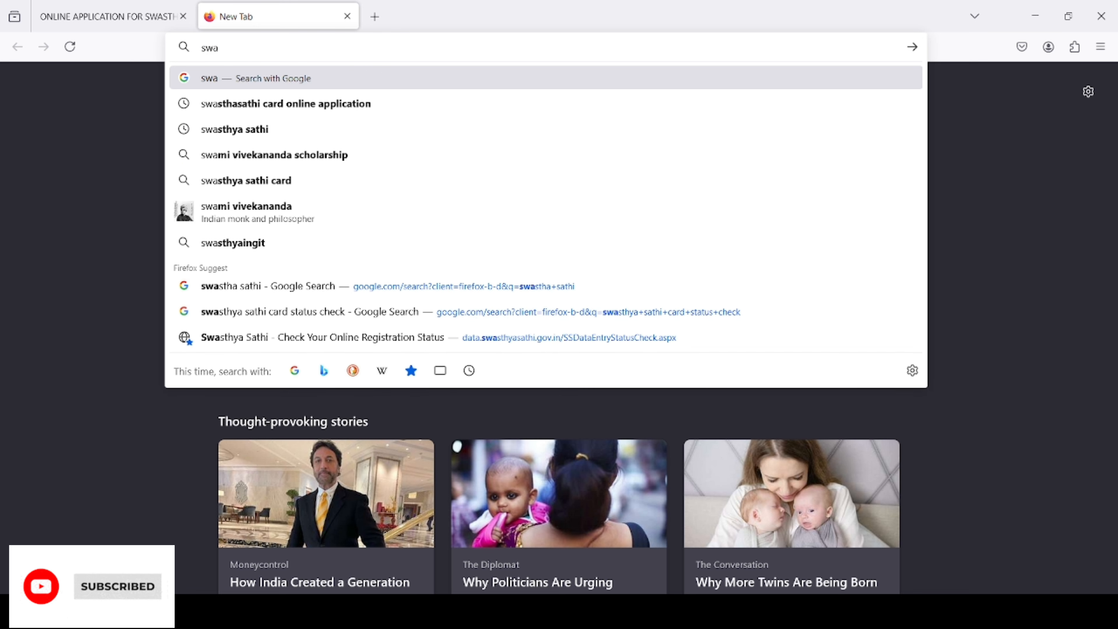
text(sthasathi application status)
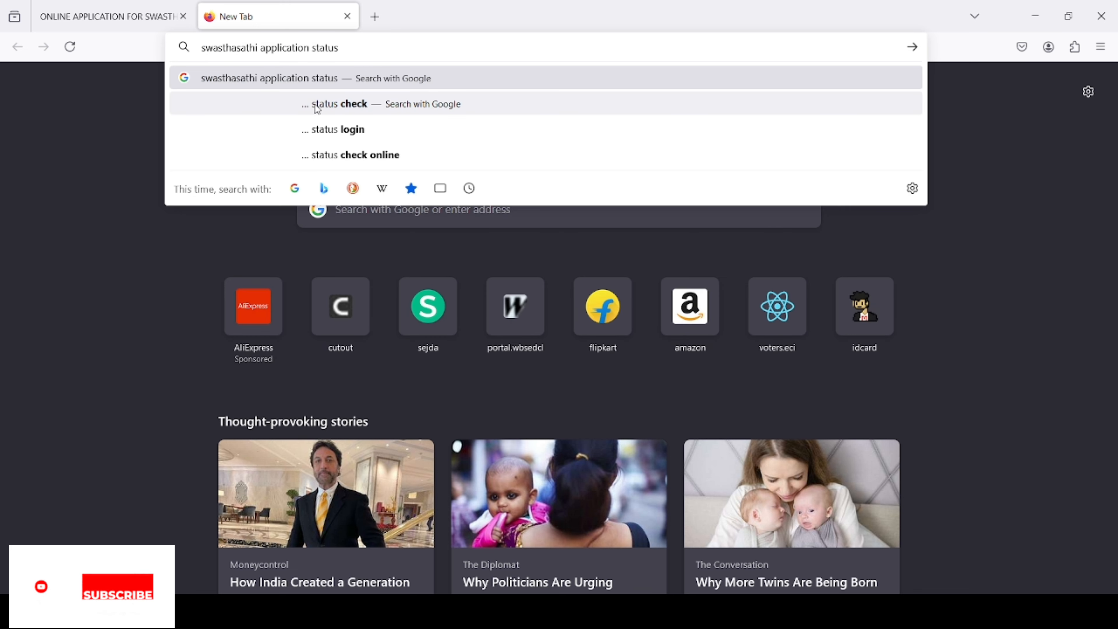
click(317, 105)
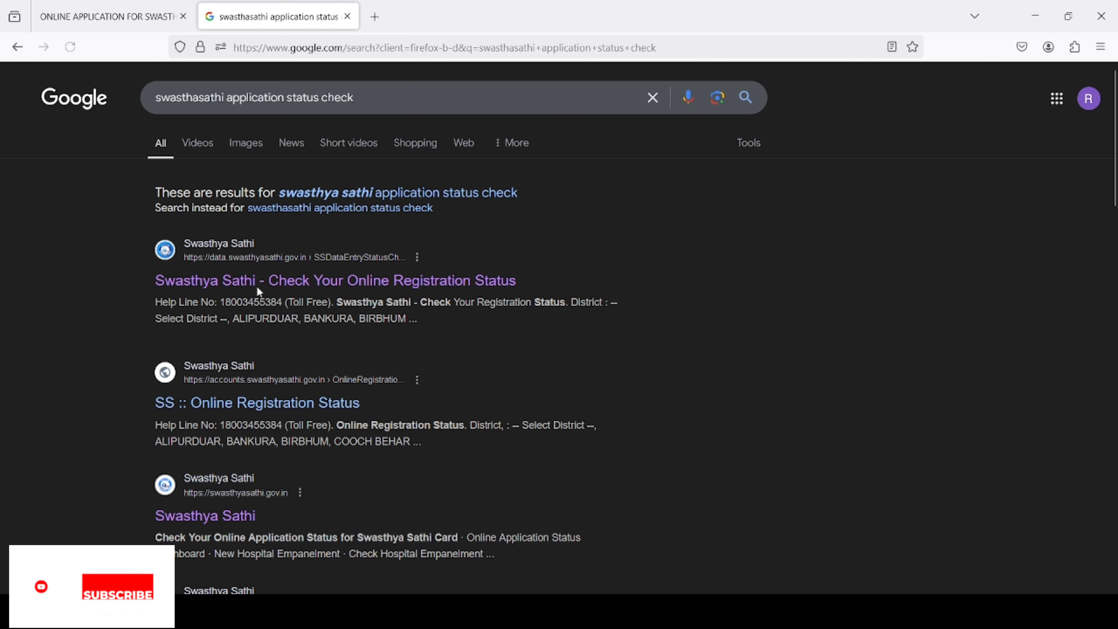
On the registration status page, check status for district NADIA using the pasted URN
click(259, 286)
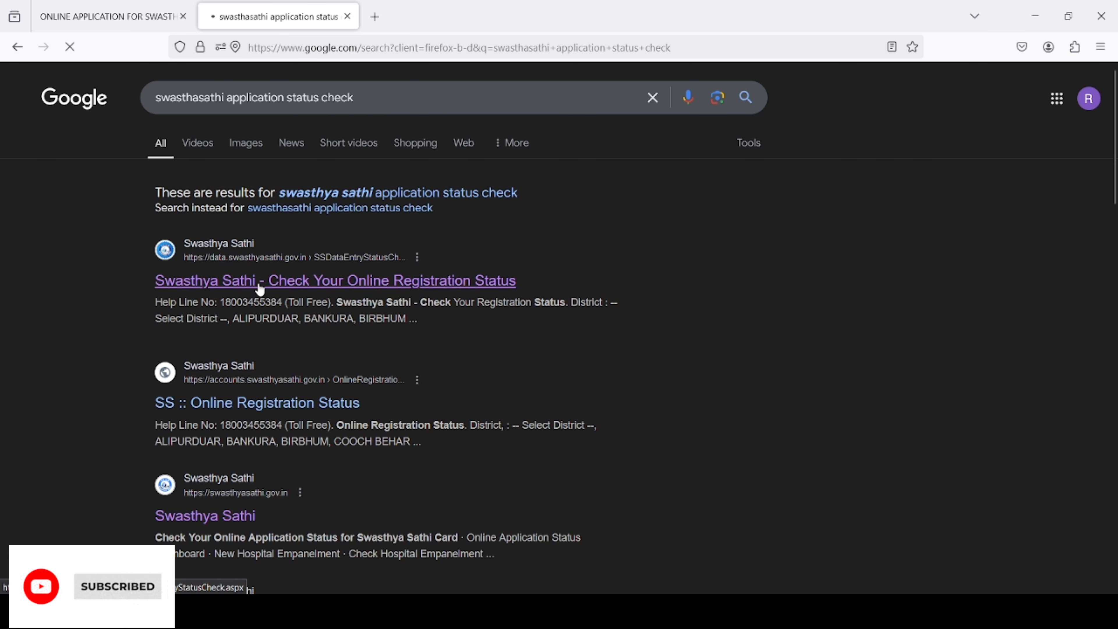
click(600, 217)
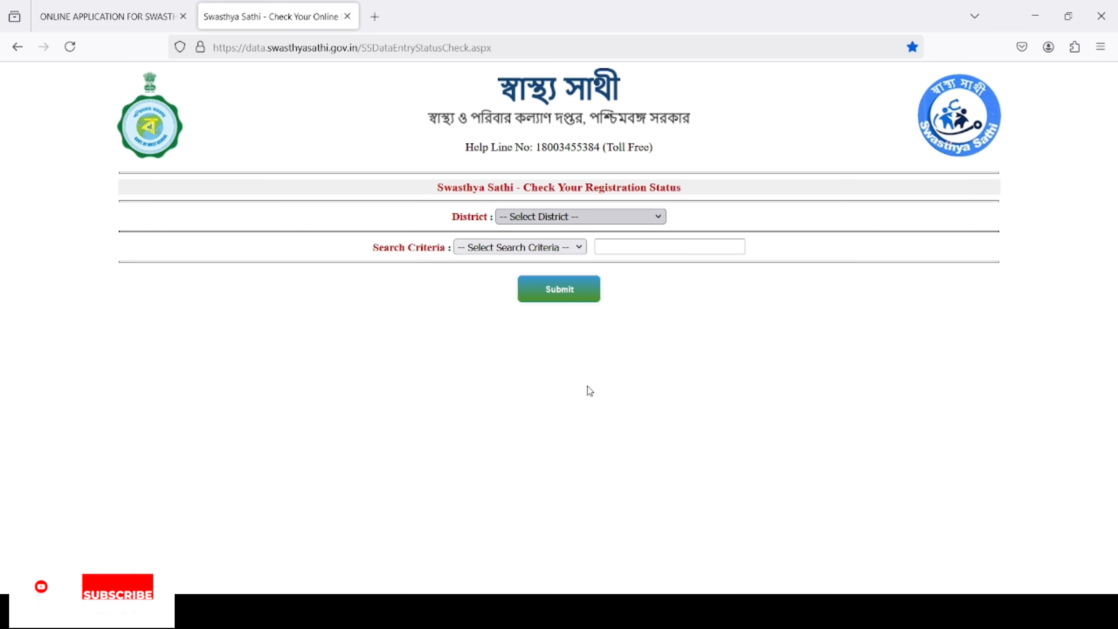
click(570, 507)
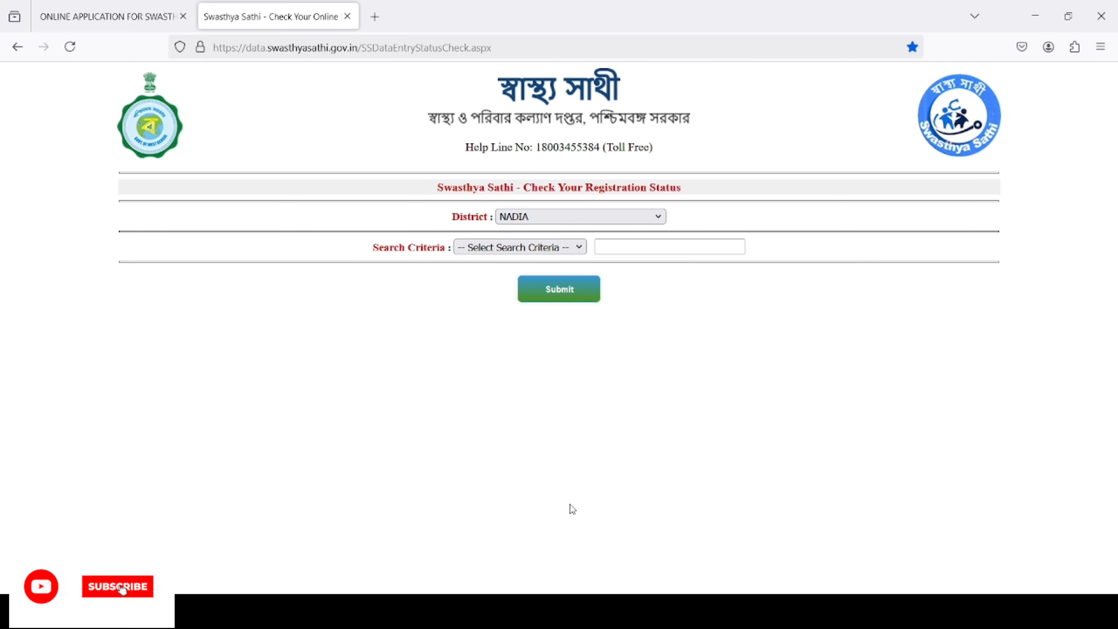
click(544, 250)
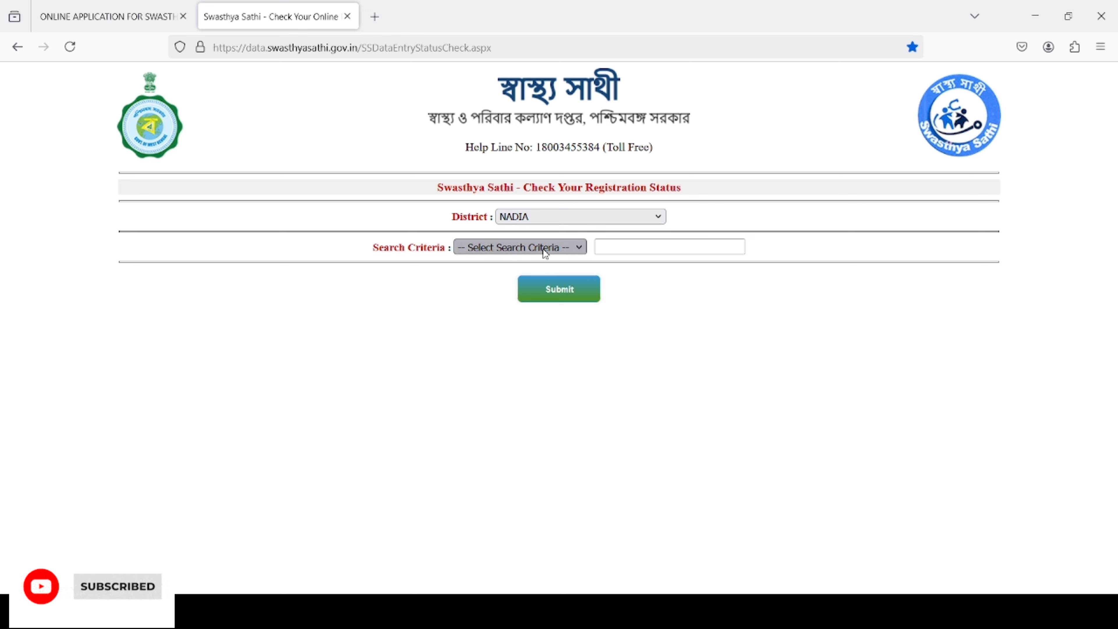
click(492, 304)
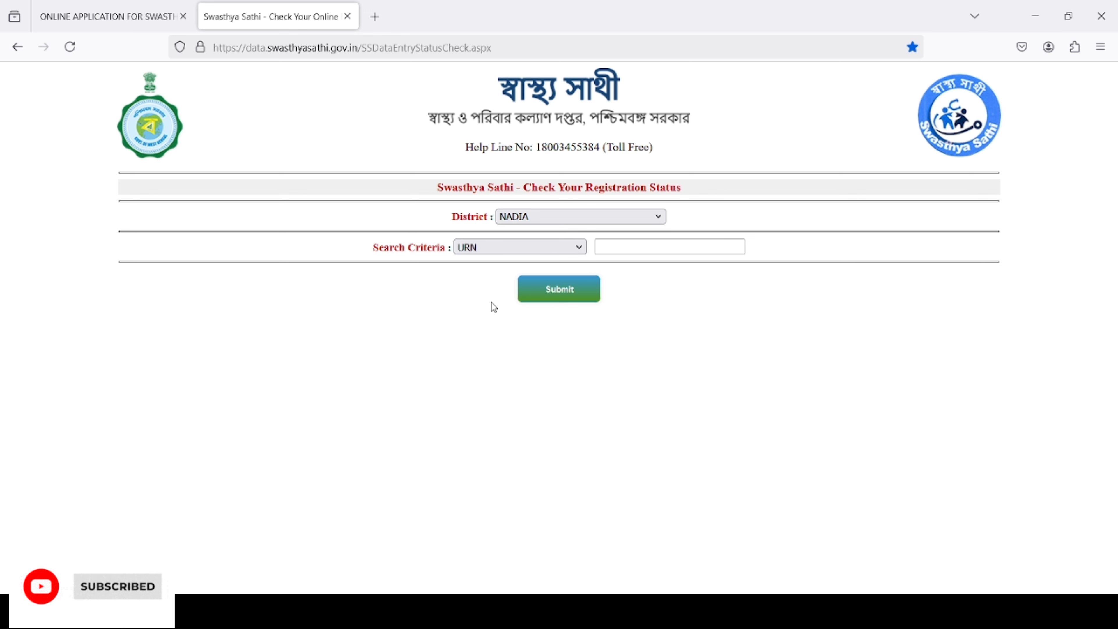
click(630, 251)
key(ctrl+v)
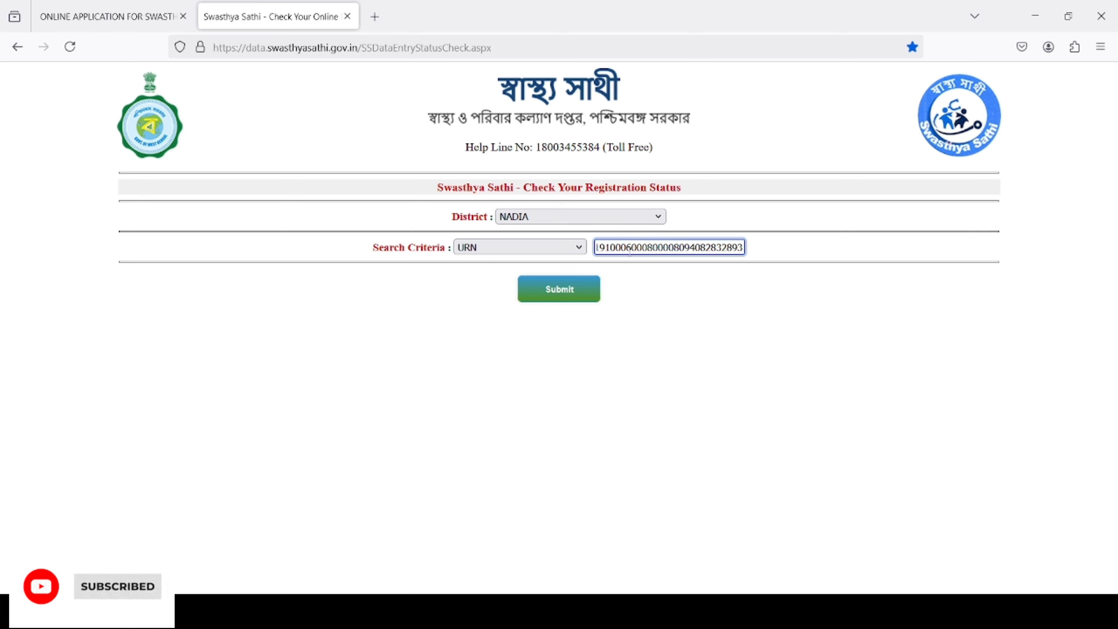
click(568, 291)
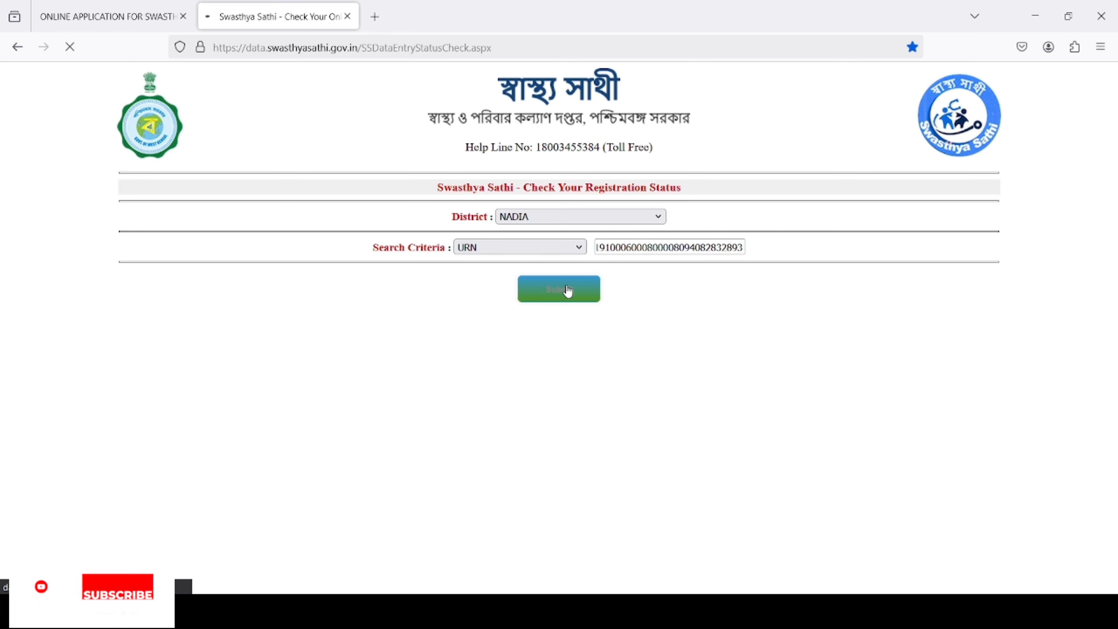